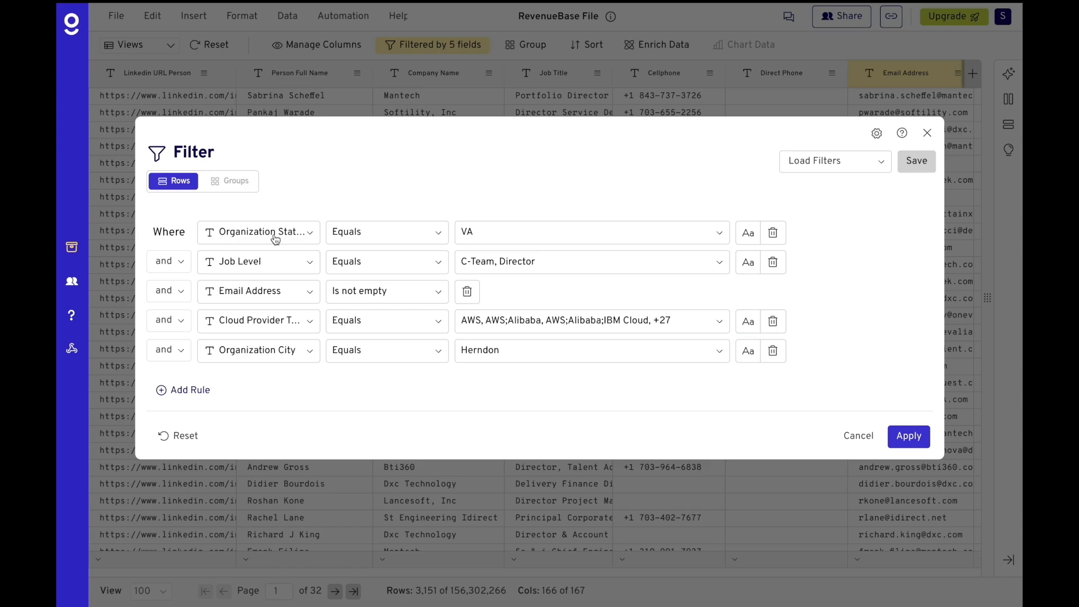
Step: Search the fourth filter rule's fields for "cloud" and choose Cloud Provider Technographics as its field
left_click(275, 240)
left_click(535, 214)
left_click(281, 324)
type("cloud")
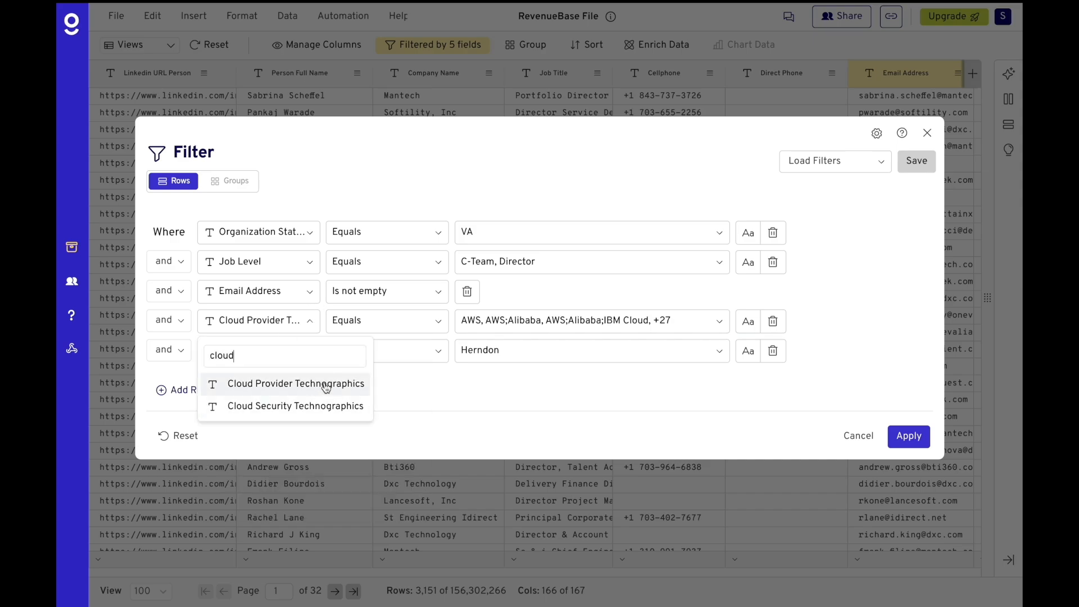
left_click(325, 386)
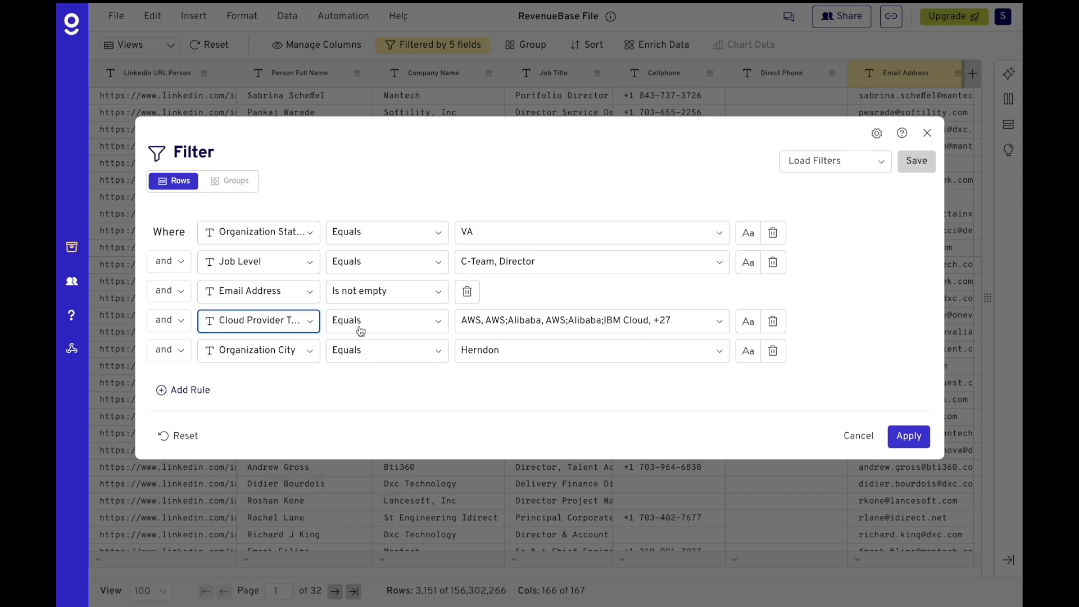
Step: Search the Cloud Provider rule's values for AWS, keep all matching combinations selected and apply the five-rule filter
left_click(673, 322)
type("AWS")
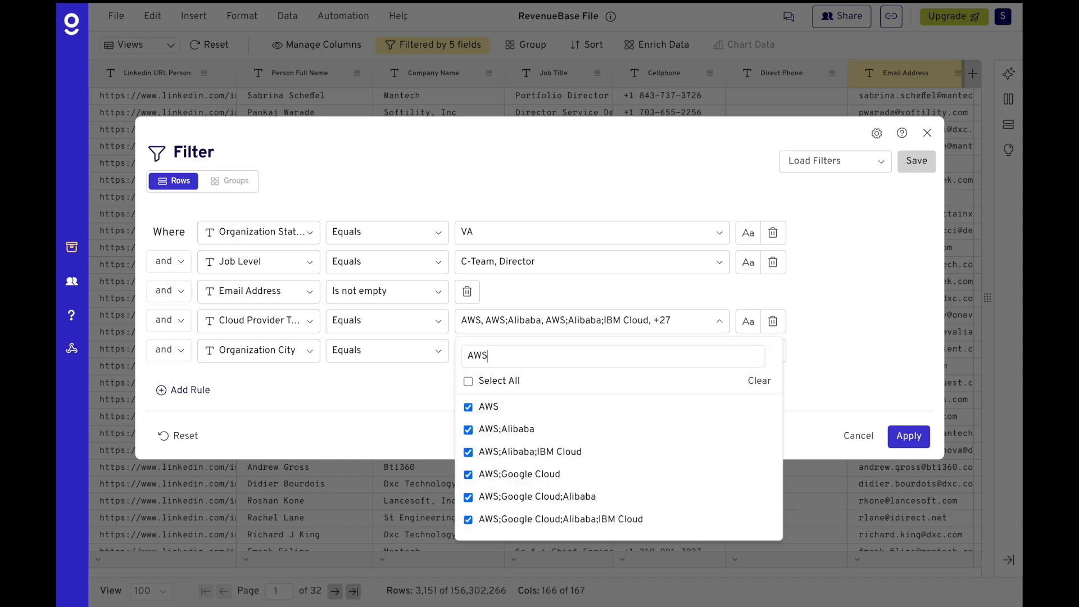
scroll(582, 444, "down", 10)
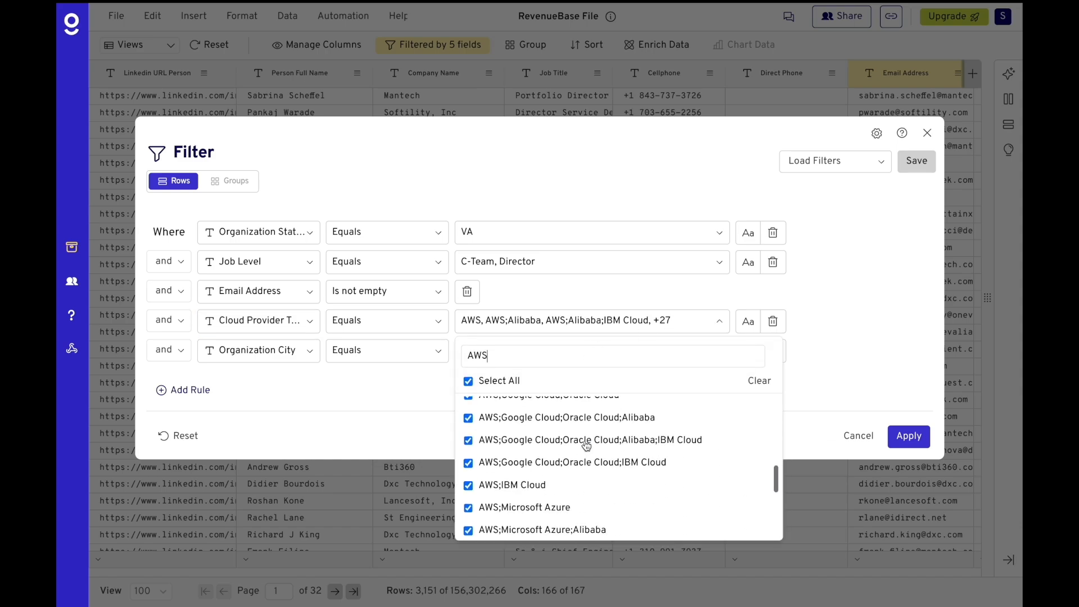
left_click(361, 410)
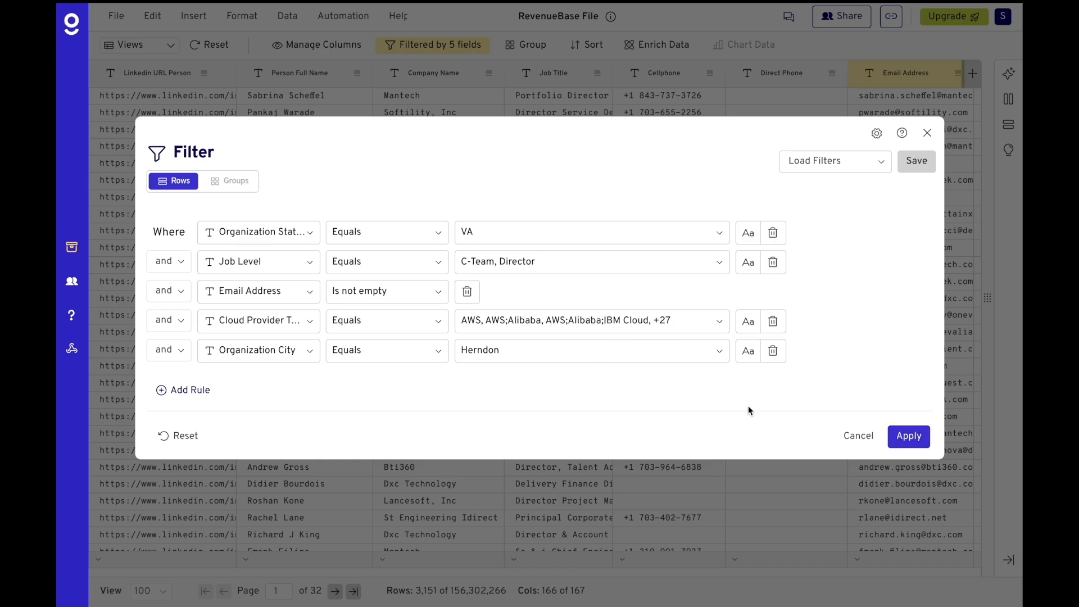
left_click(908, 437)
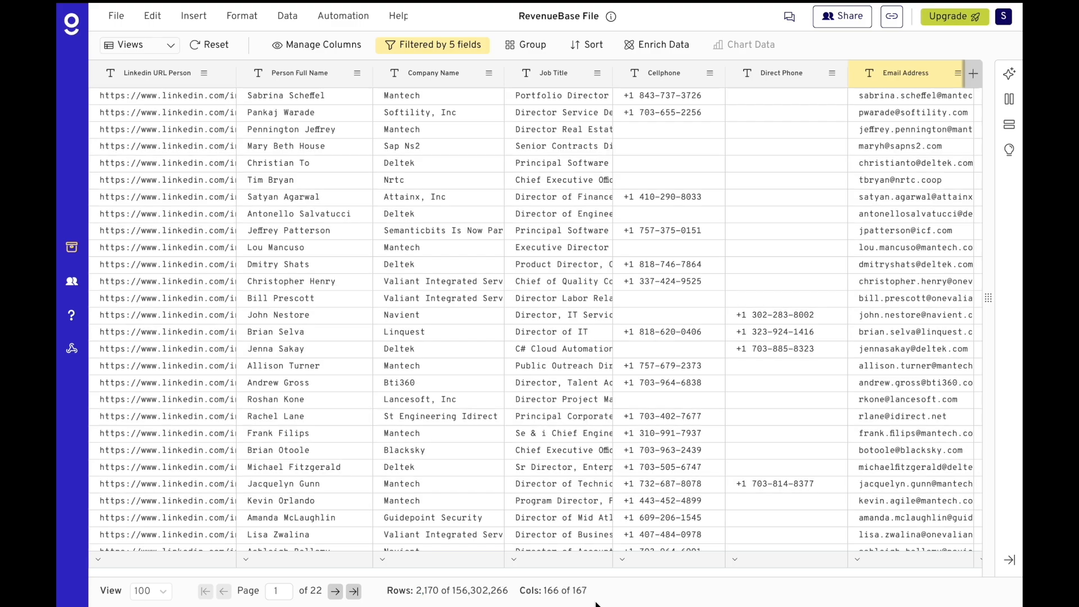
Step: Examine the filtered row count and the contact and organization columns of the results
double_click(429, 590)
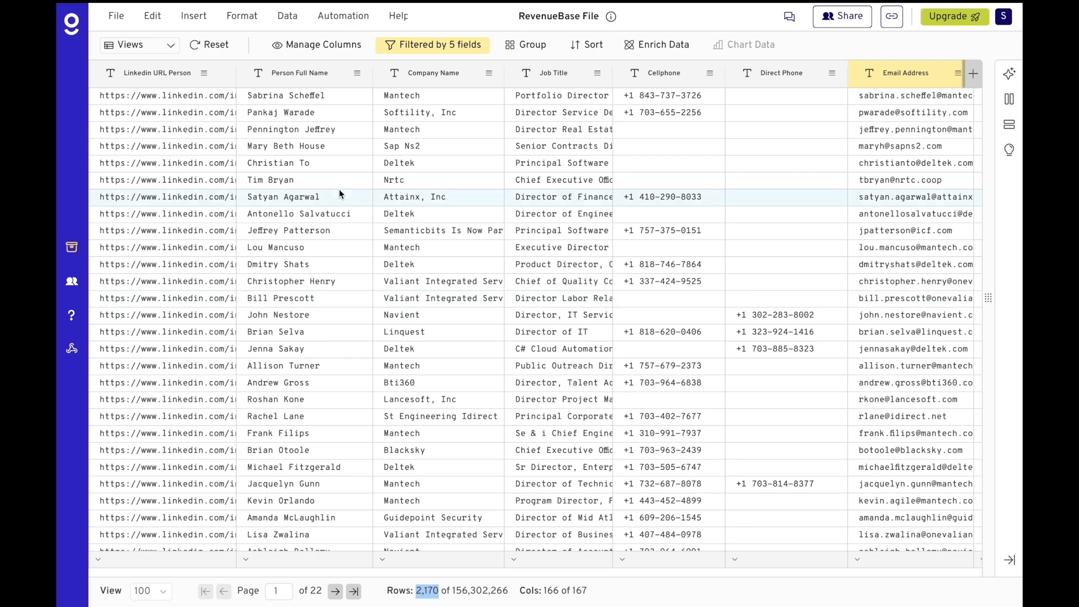
scroll(339, 191, "right", 10)
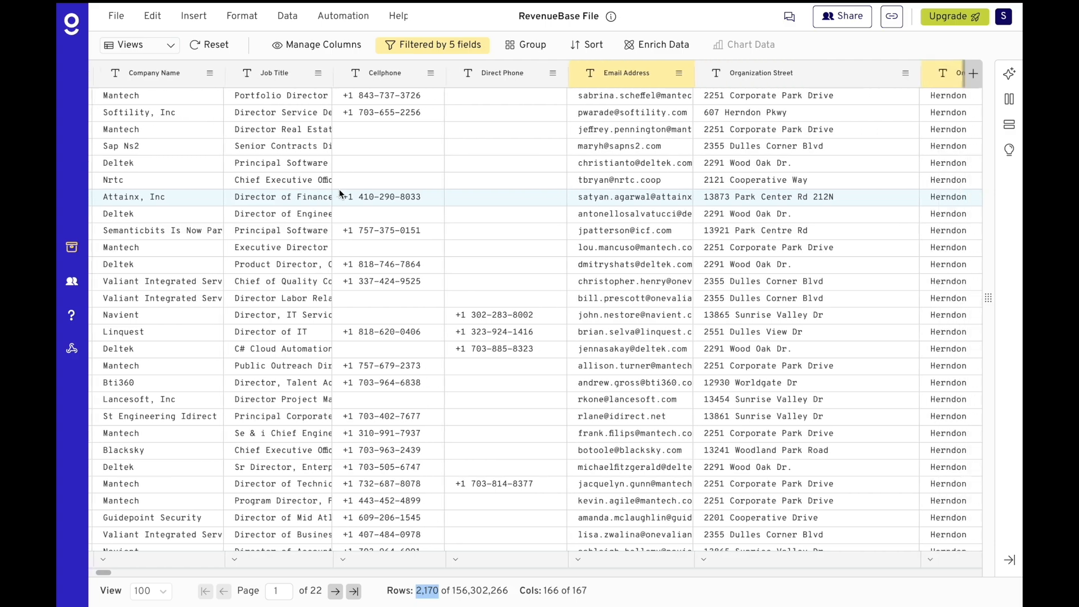
scroll(338, 194, "right", 10)
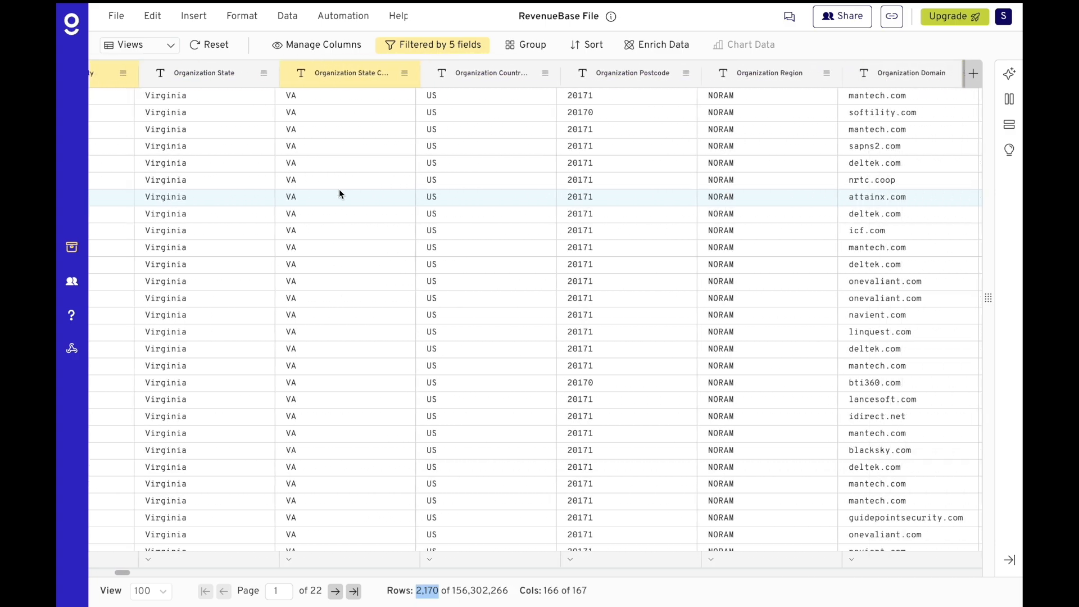
scroll(339, 194, "right", 2)
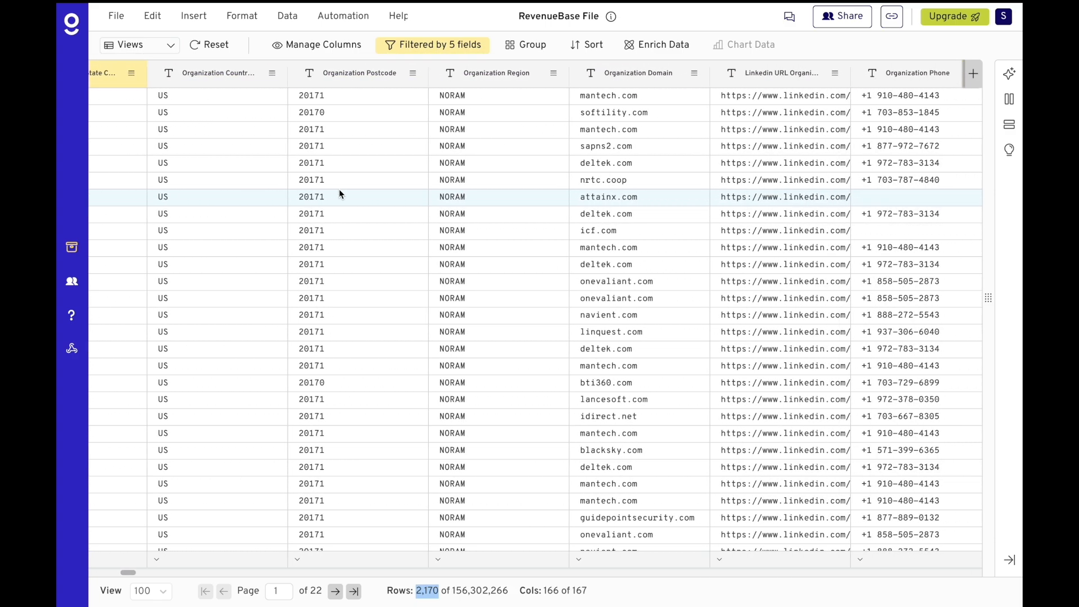
scroll(339, 194, "left", 10)
scroll(339, 193, "left", 10)
scroll(339, 192, "right", 6)
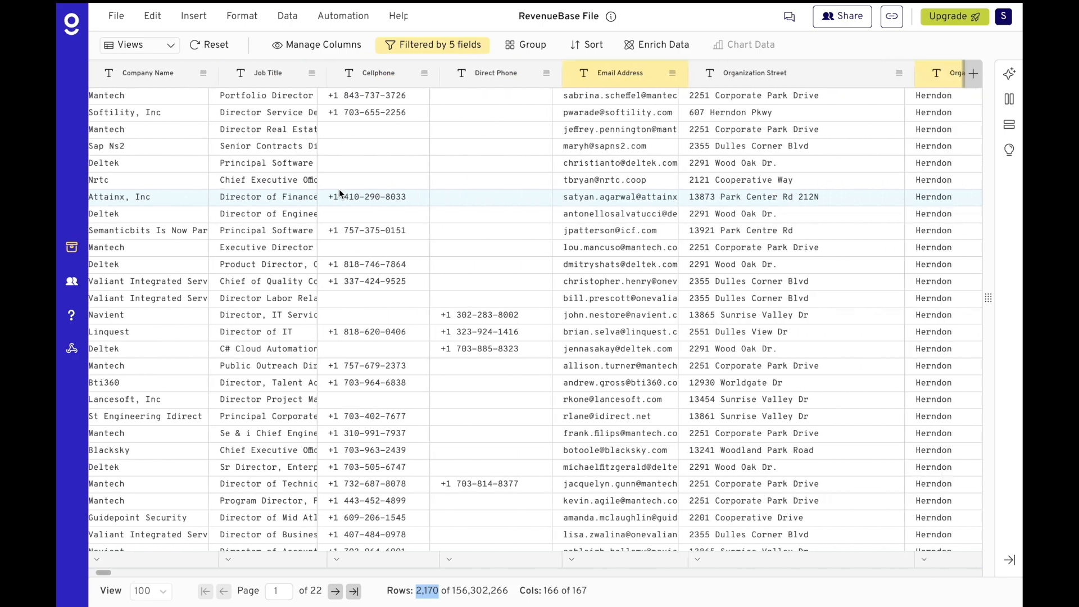
scroll(741, 222, "left", 5)
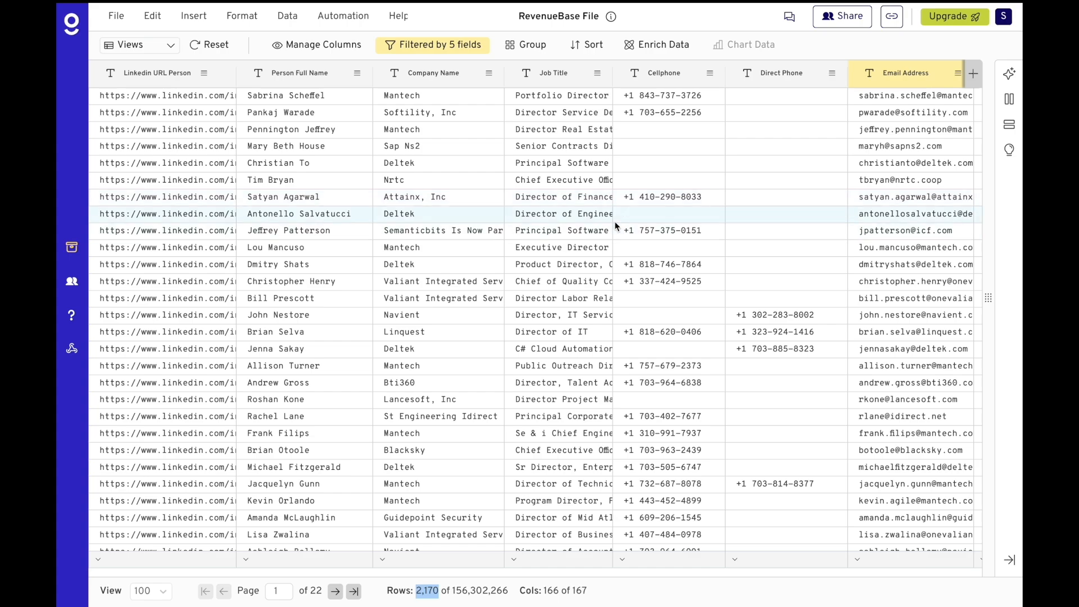
Step: Widen the Job Title column so that longer job titles can be read
left_click_drag(611, 84, 703, 79)
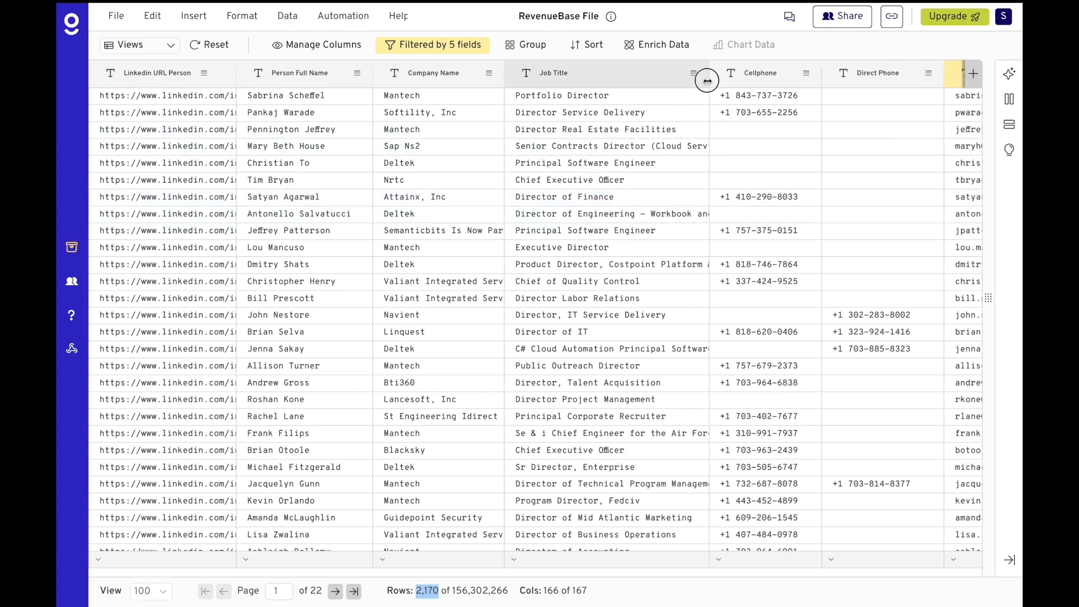
scroll(716, 176, "right", 10)
scroll(716, 179, "right", 15)
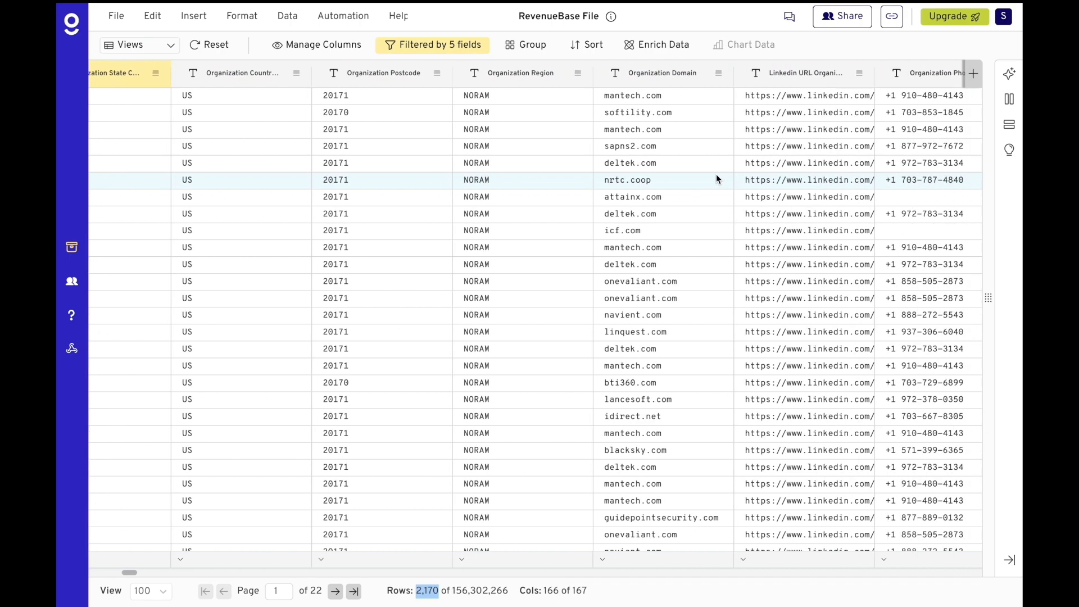
scroll(716, 178, "right", 10)
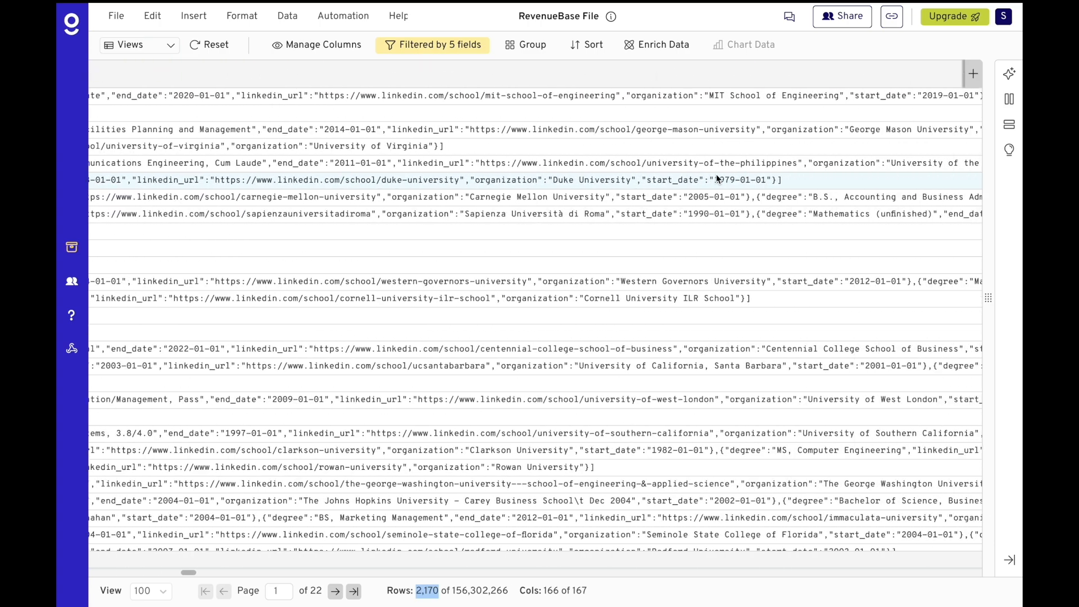
Step: Search the column list for "Orga" and hide all matching organization columns
left_click(1008, 98)
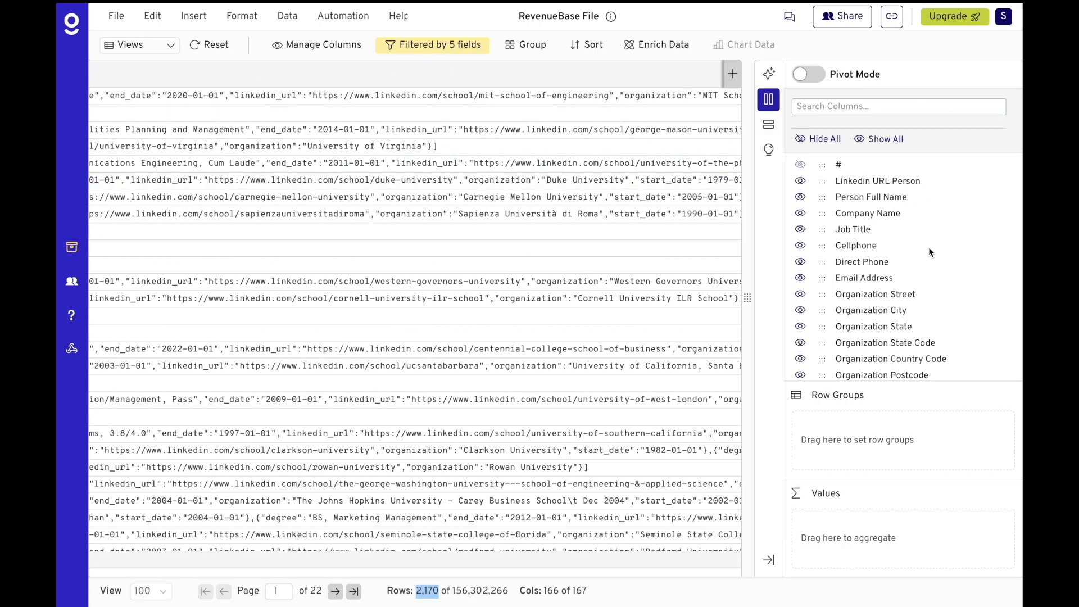
scroll(929, 253, "down", 6)
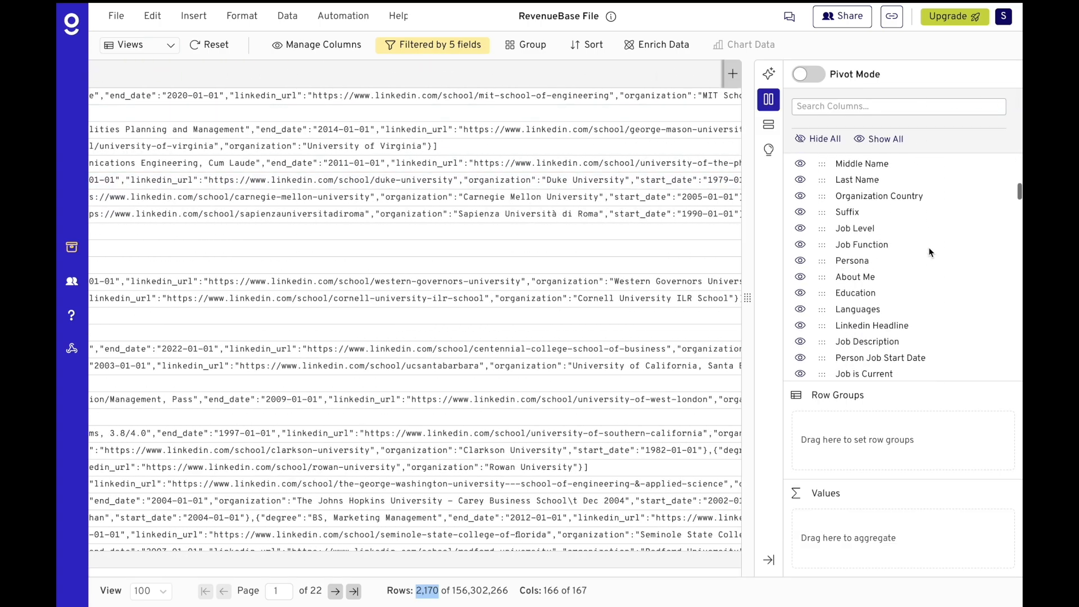
scroll(929, 252, "up", 6)
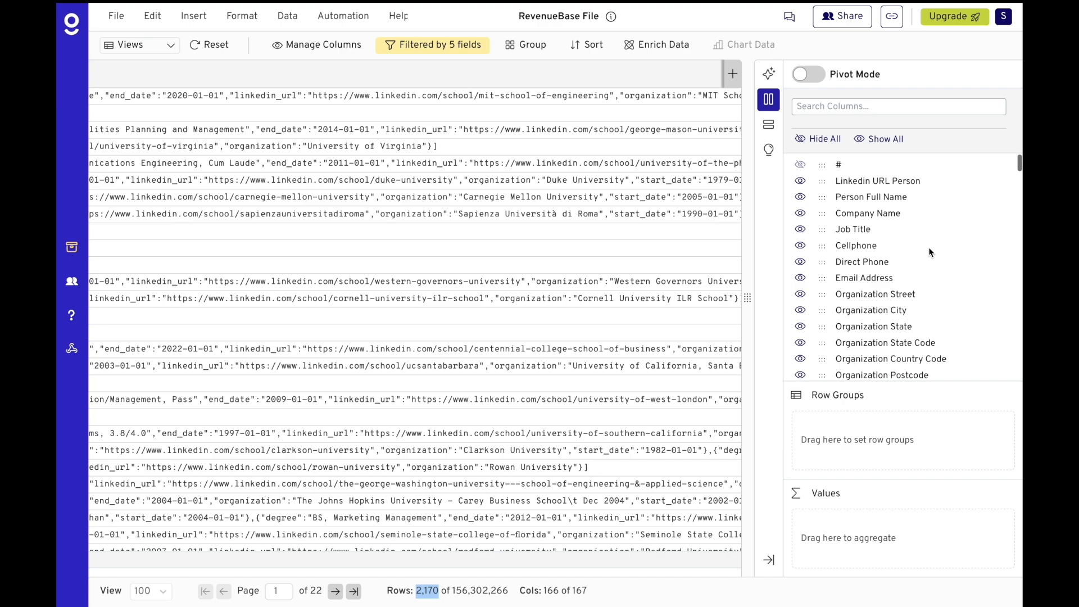
left_click(911, 108)
type("Orga")
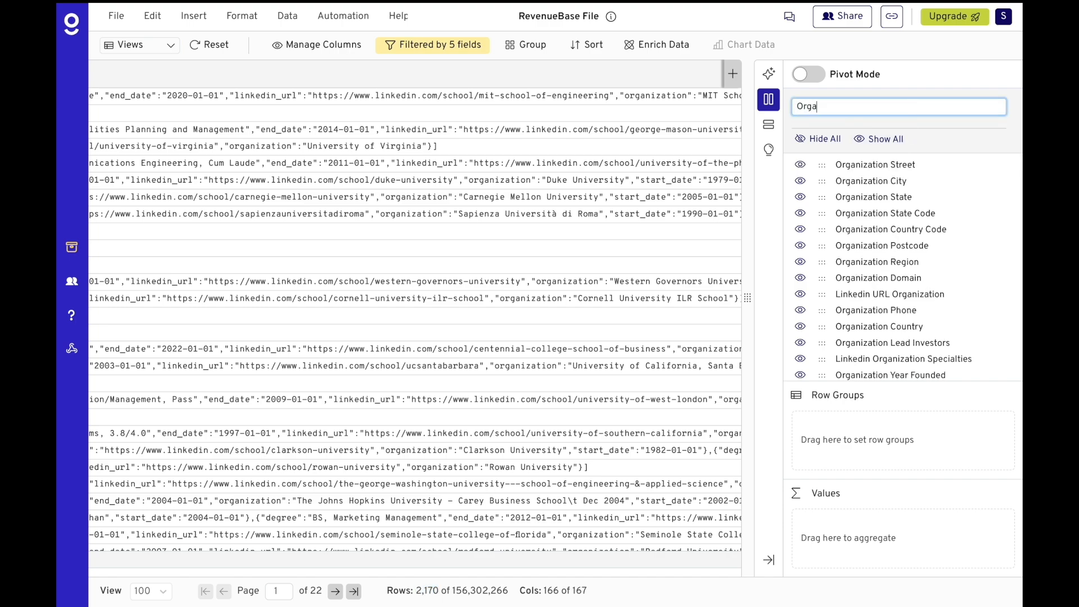
left_click(831, 142)
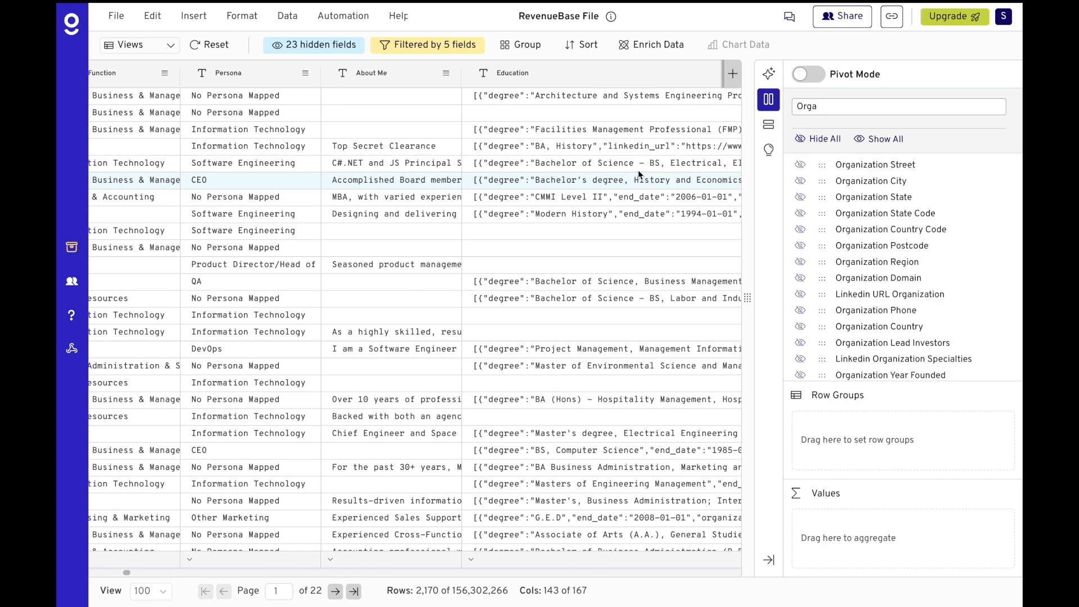
Step: Search the column list for "educ" and hide the Education column
double_click(828, 106)
type("educ")
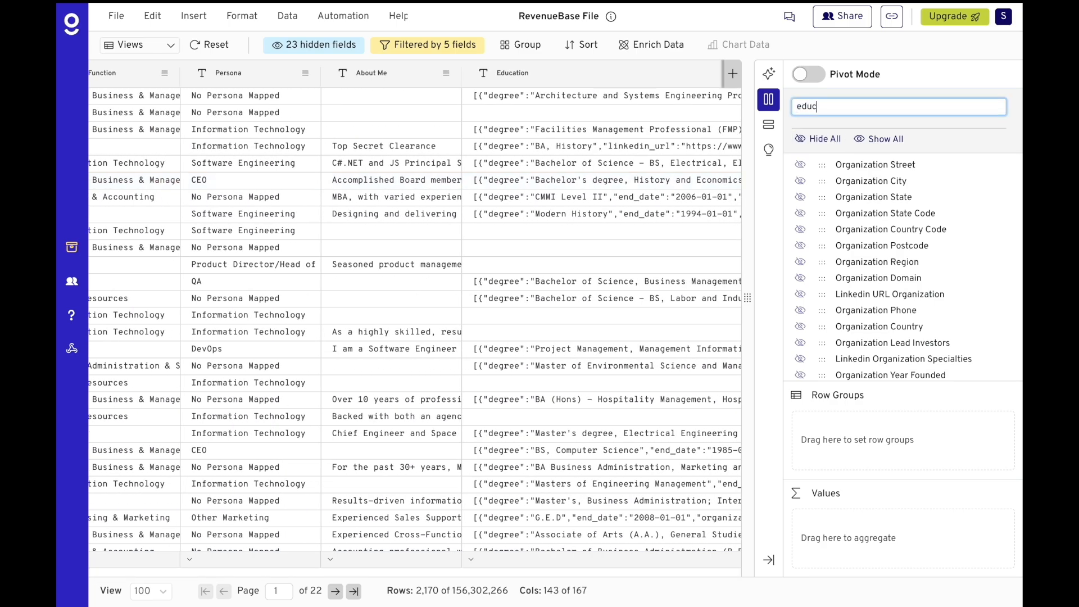
left_click(800, 164)
Step: Search the column list for "lang" and hide the Languages and Company Name Language columns
double_click(822, 106)
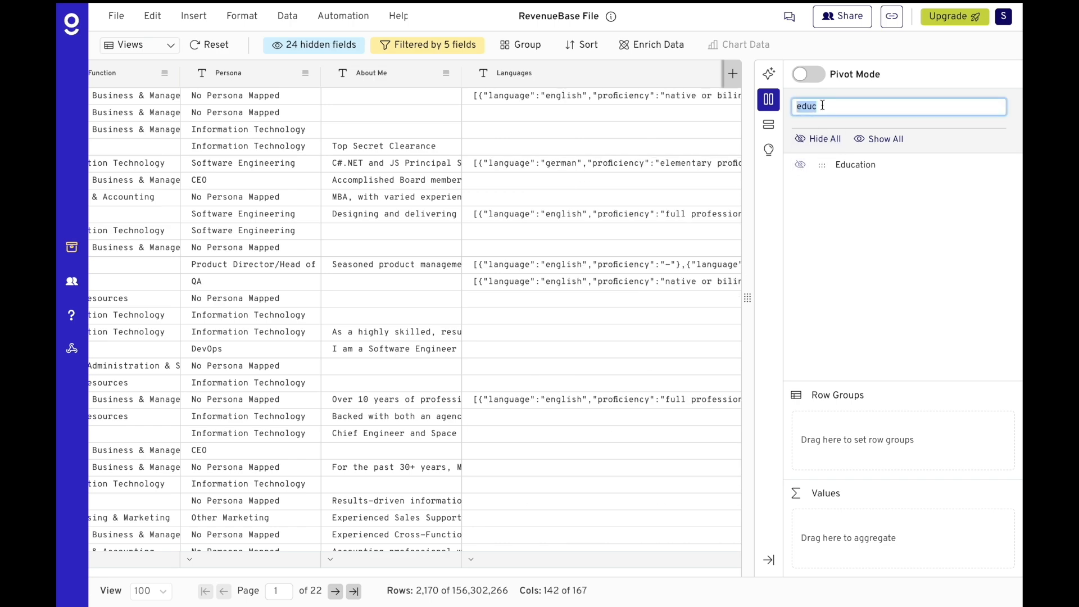
type("lan")
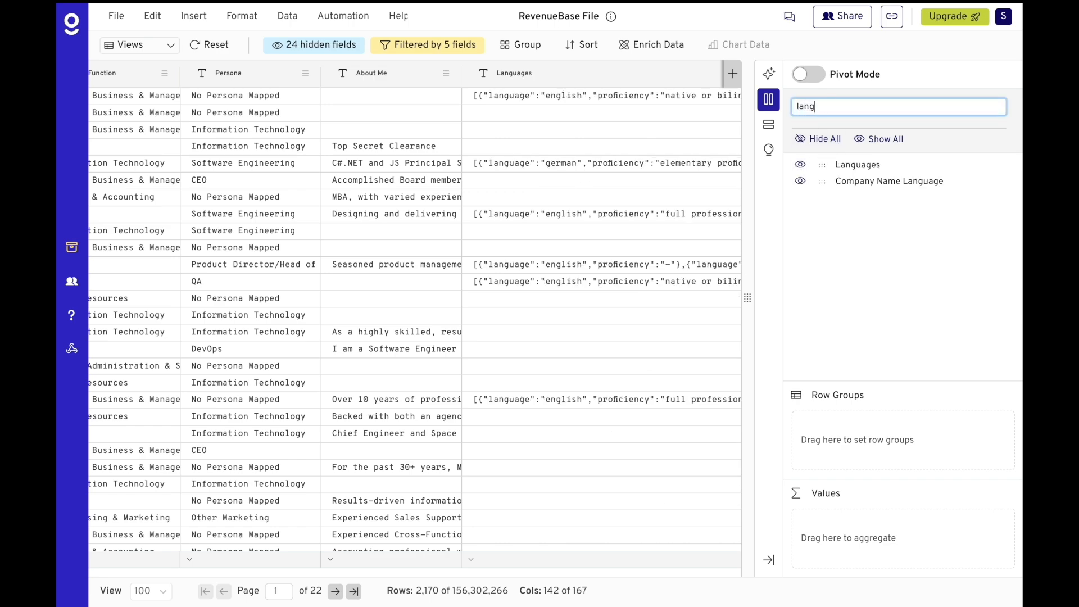
type("g")
left_click(800, 164)
left_click(799, 181)
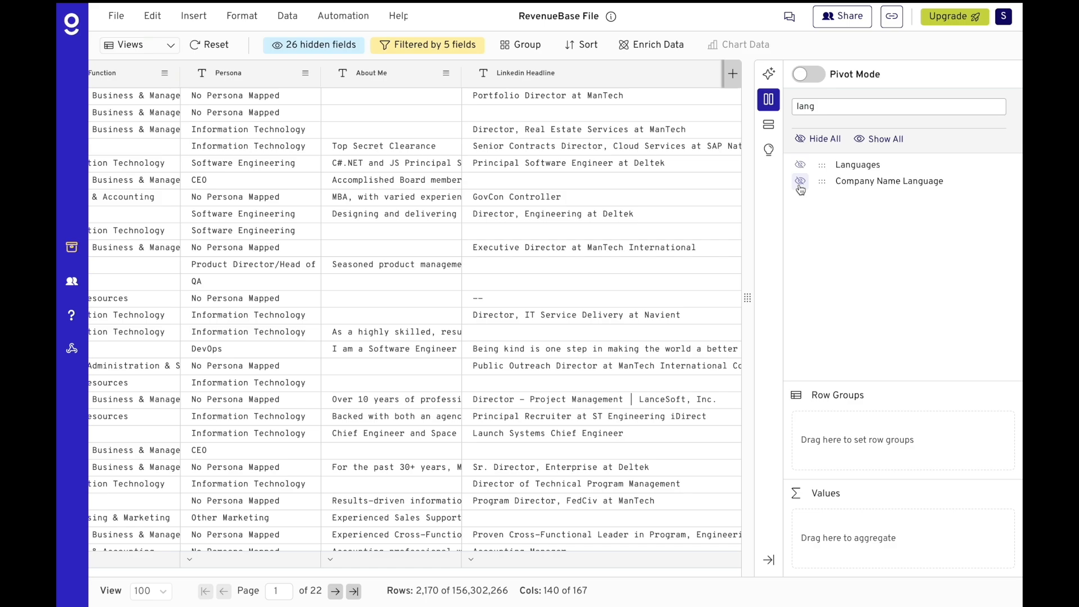
Step: Examine the remaining person, funding and industry columns, close the column list and check the visible column count
scroll(593, 178, "left", 10)
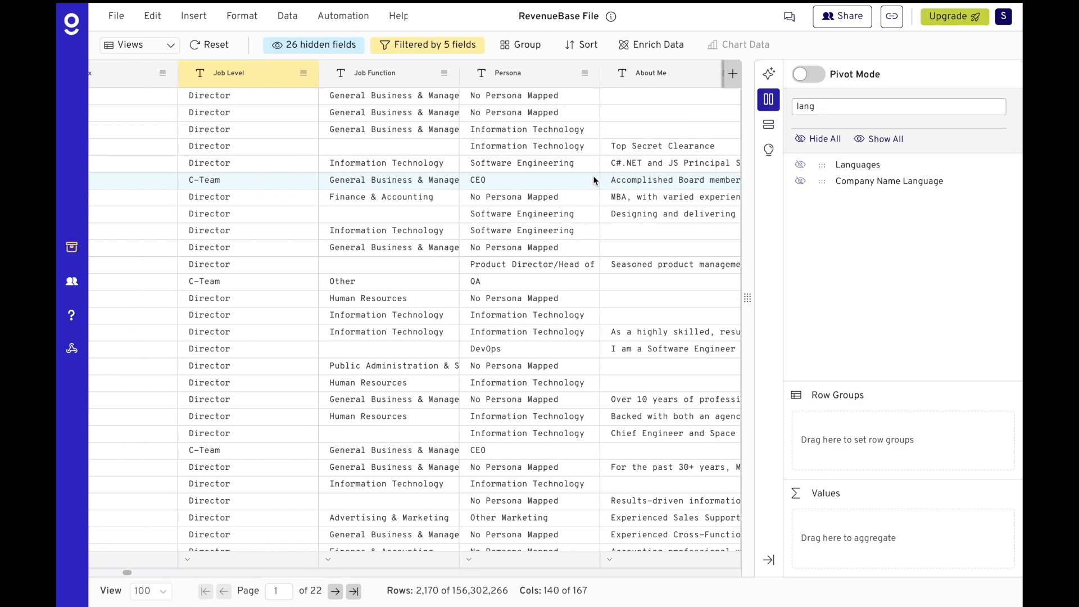
scroll(593, 178, "left", 10)
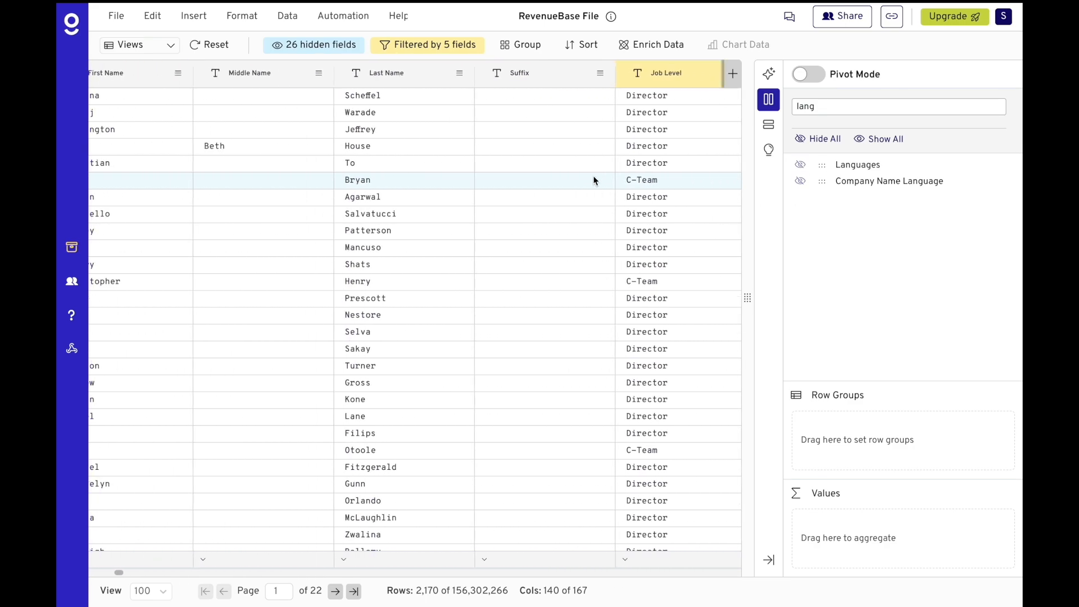
scroll(593, 178, "right", 10)
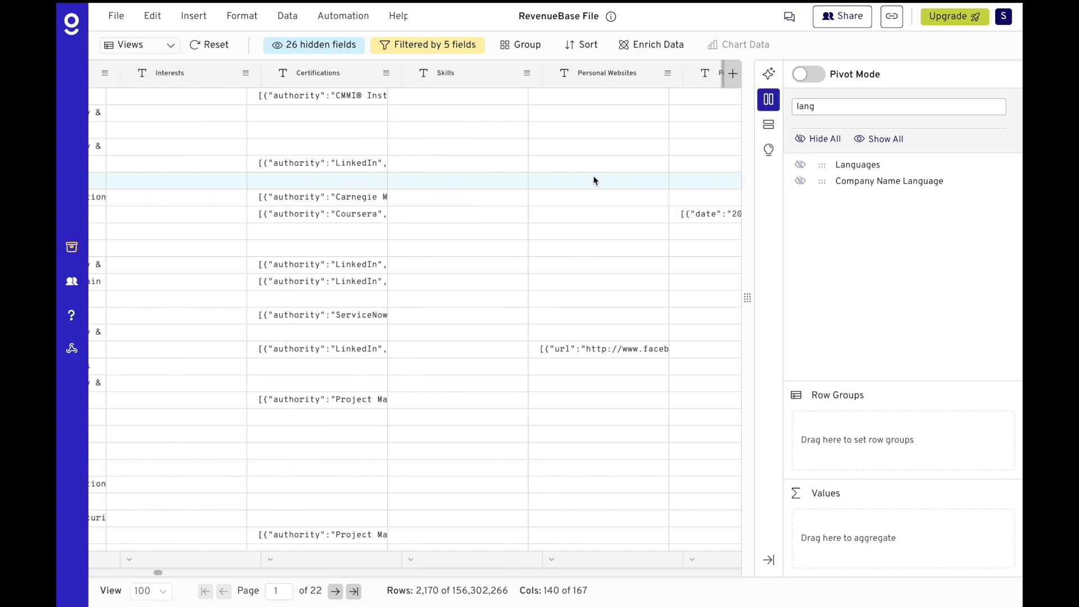
scroll(594, 180, "right", 10)
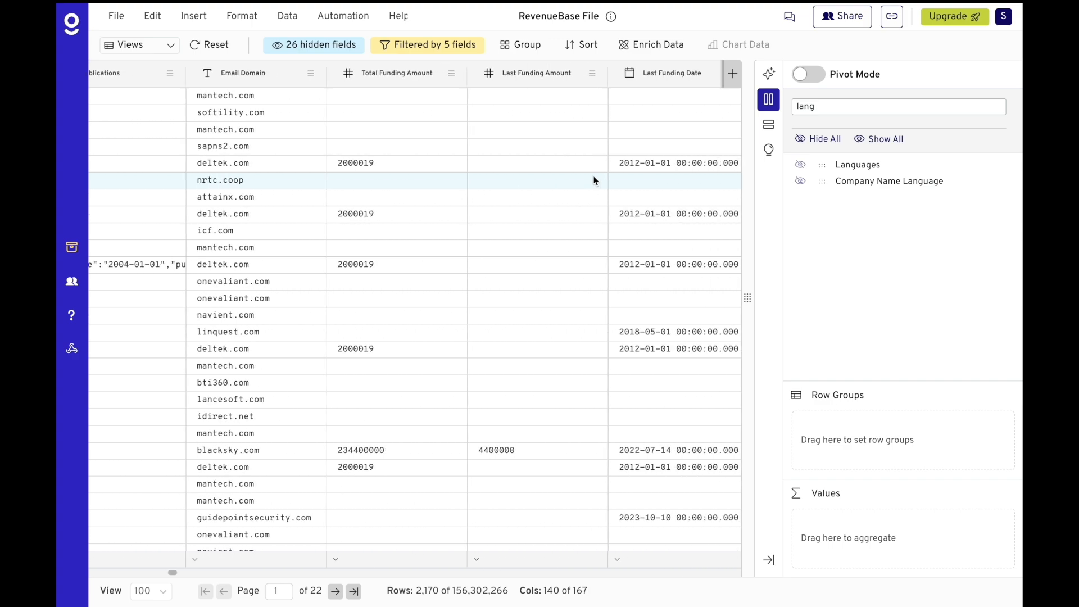
scroll(593, 180, "right", 5)
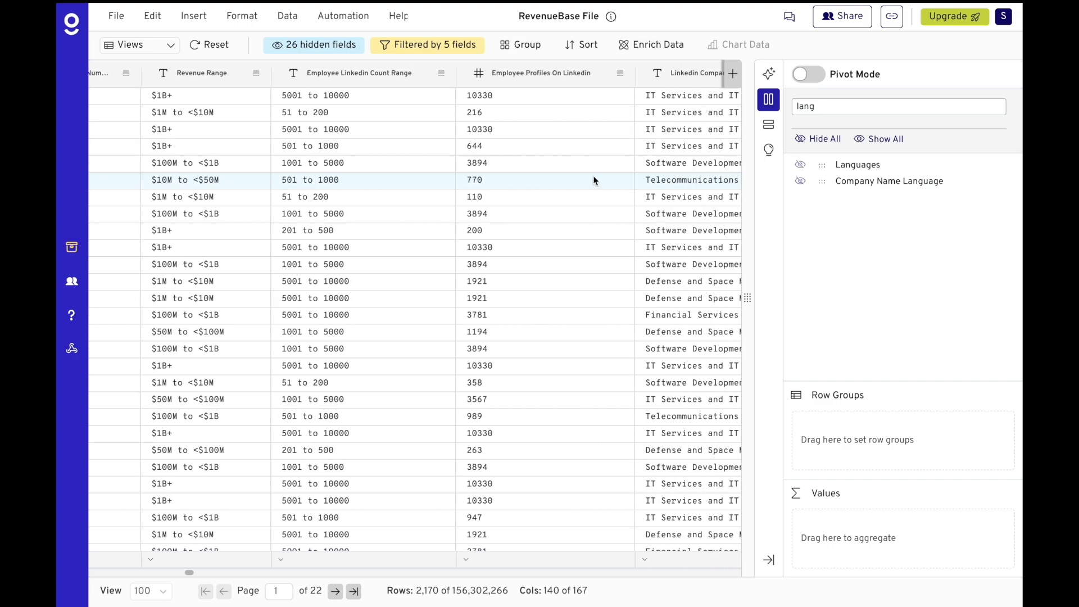
scroll(594, 180, "right", 5)
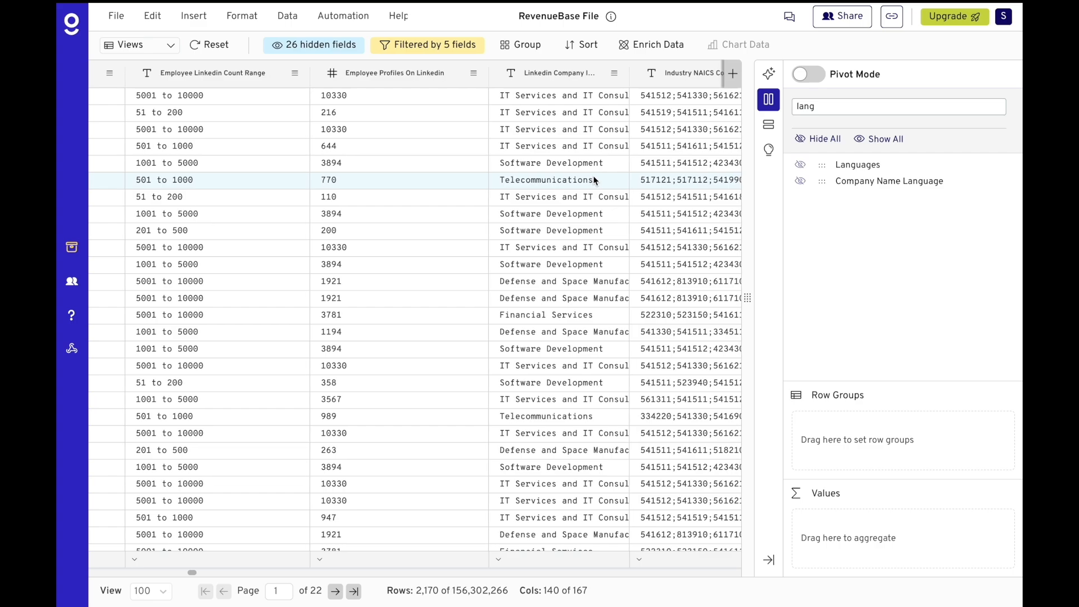
scroll(594, 180, "right", 5)
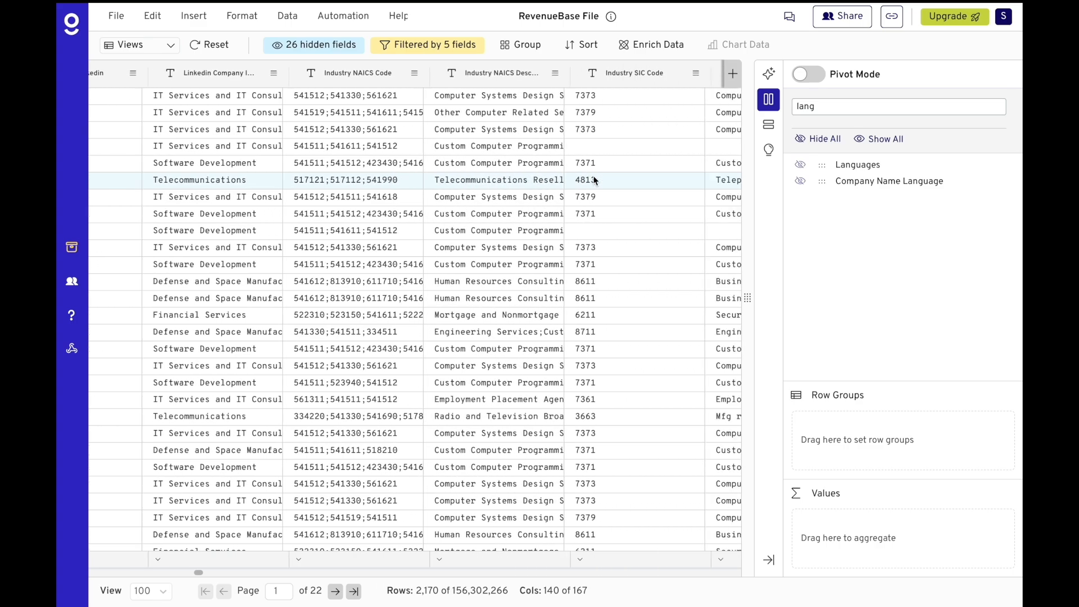
scroll(593, 180, "right", 3)
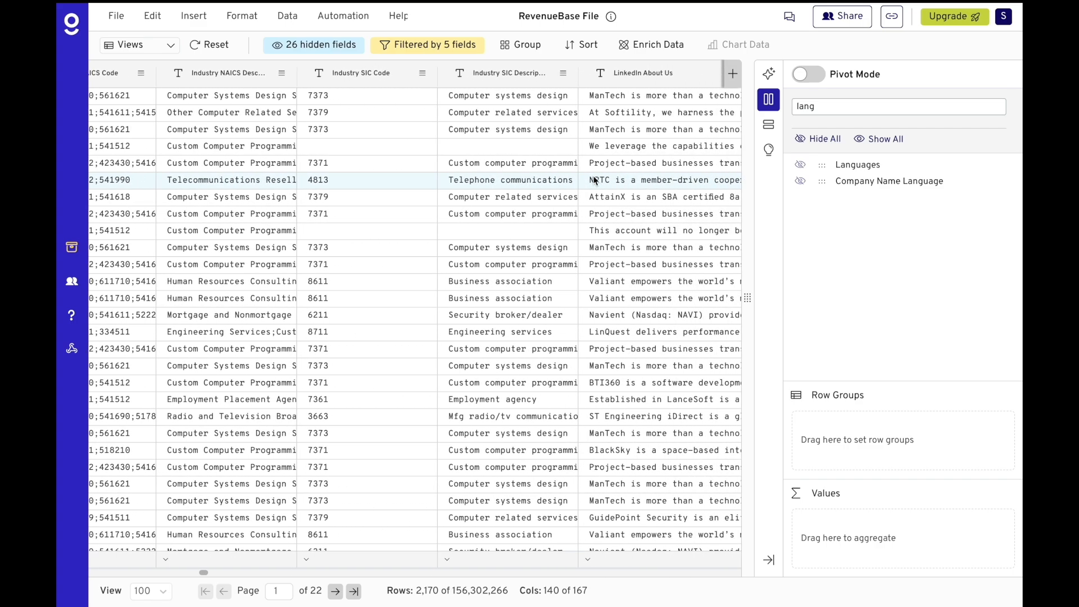
scroll(447, 152, "left", 20)
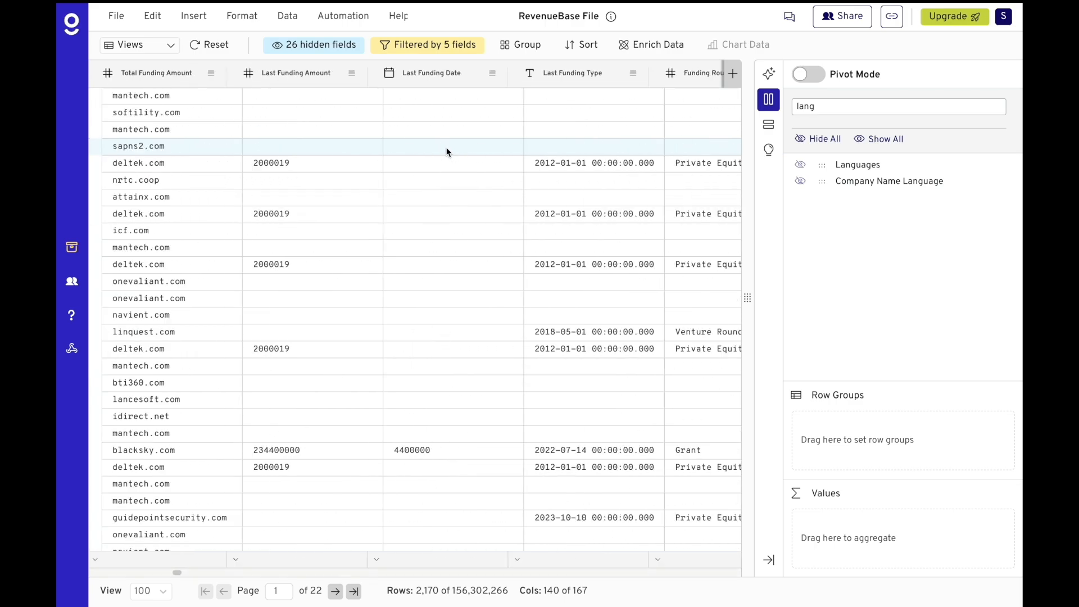
left_click(777, 91)
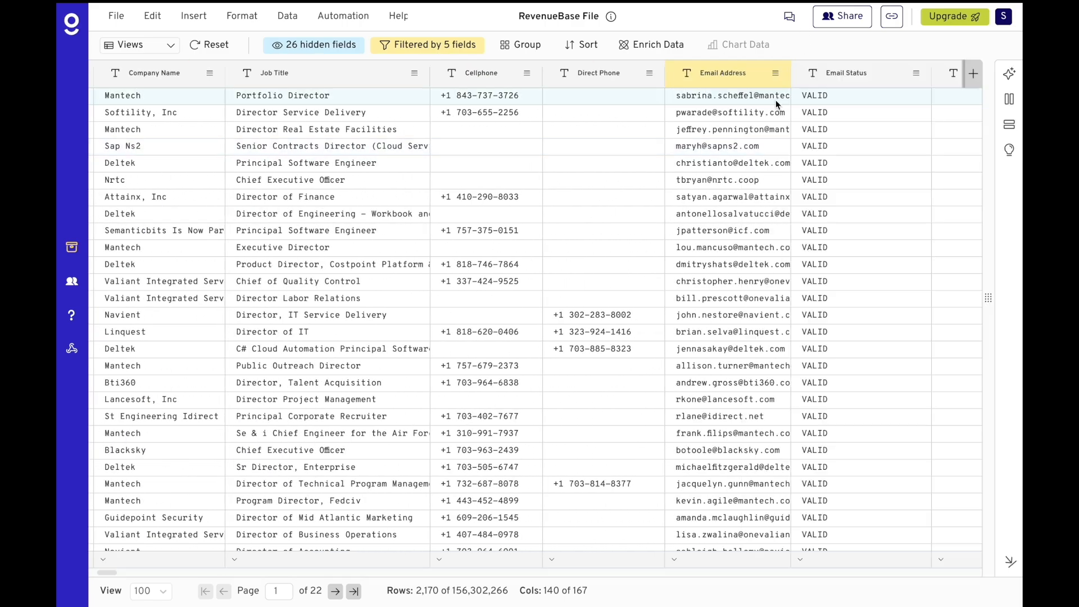
double_click(552, 592)
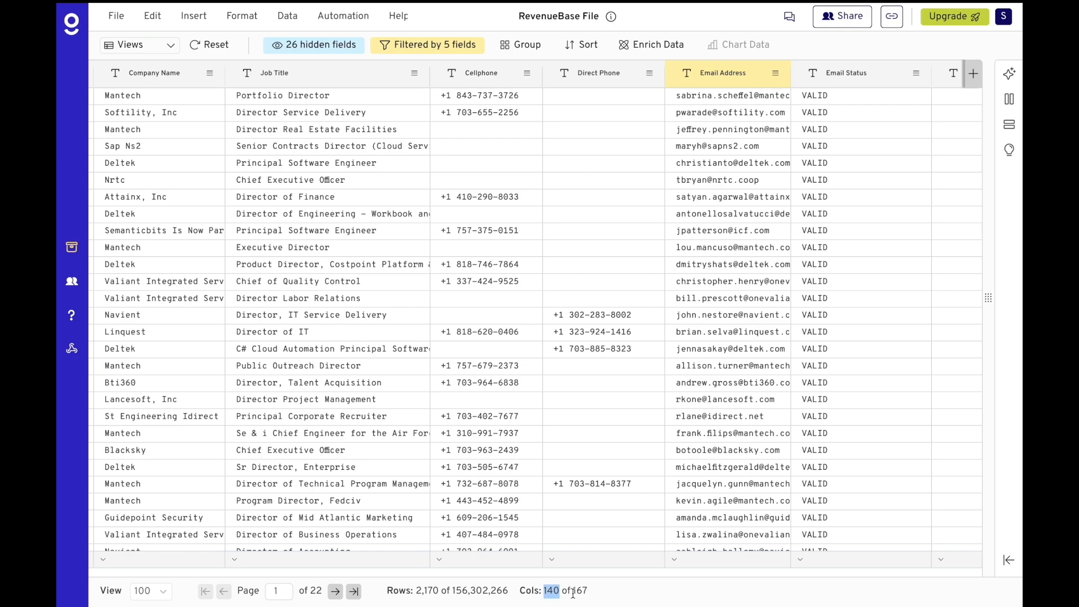
Step: Check the filtered row count and contact columns, and switch to HubSpot to reload the All contacts list
double_click(423, 591)
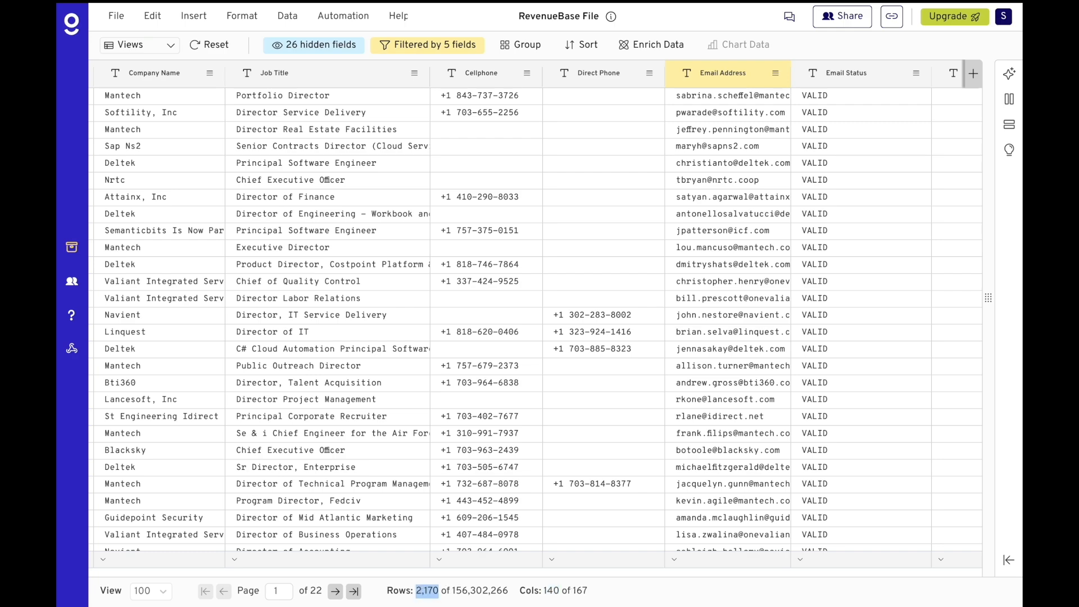
scroll(368, 456, "left", 5)
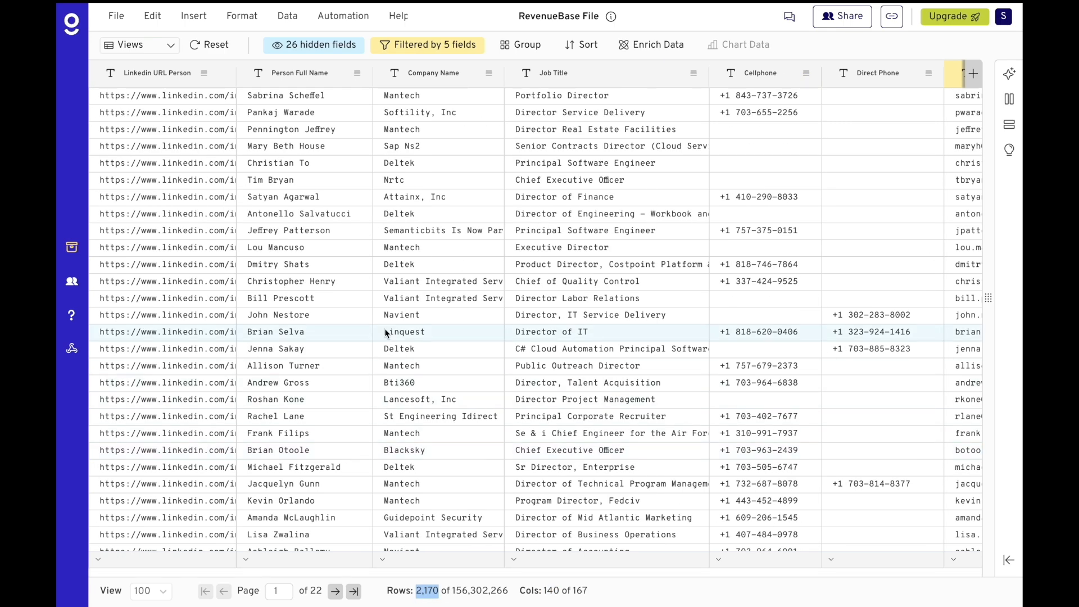
left_click(475, 16)
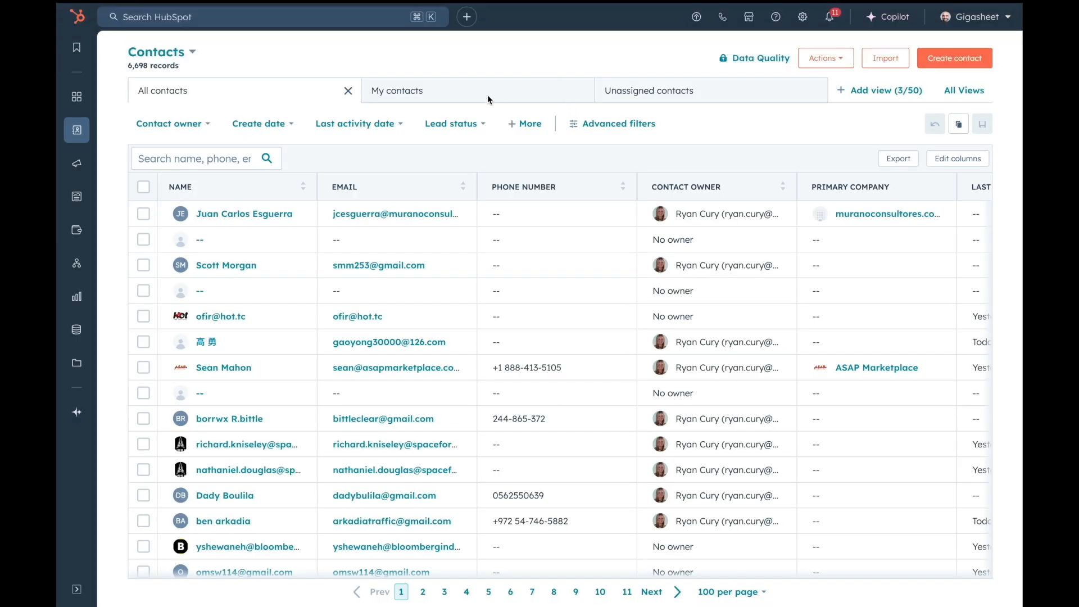
key("super+r")
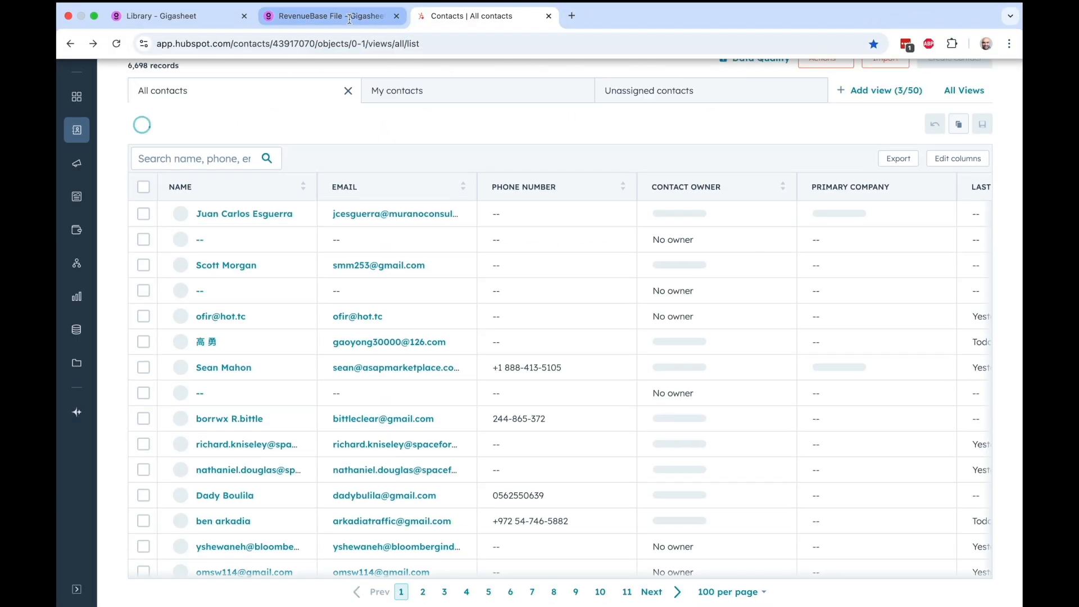
Step: Return to the RevenueBase File in Gigasheet and start saving its results under the name "C Level Herndon AWS"
left_click(349, 17)
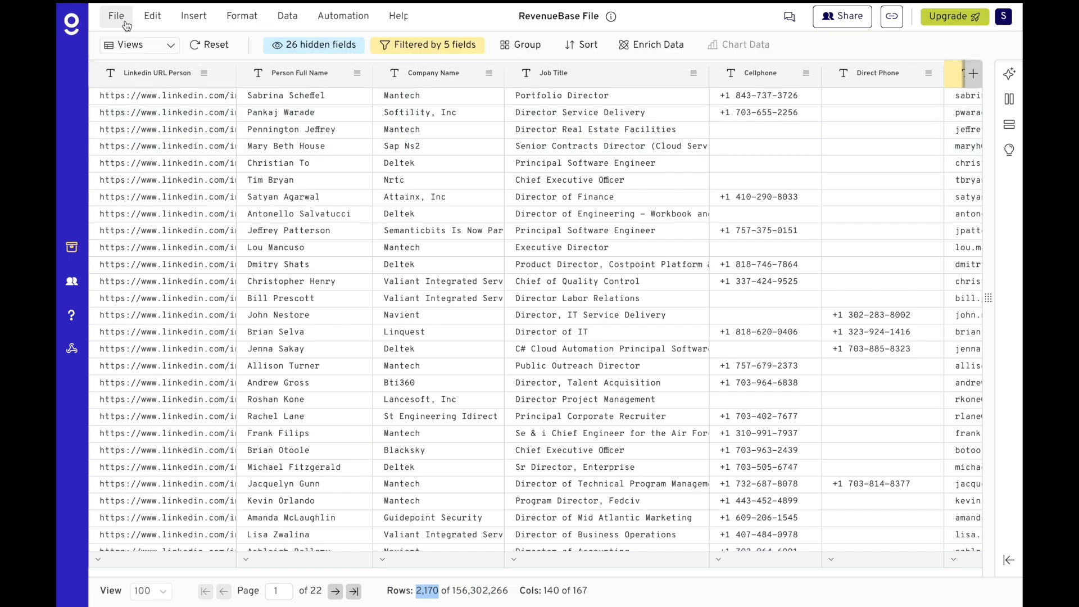
left_click(126, 24)
left_click(140, 64)
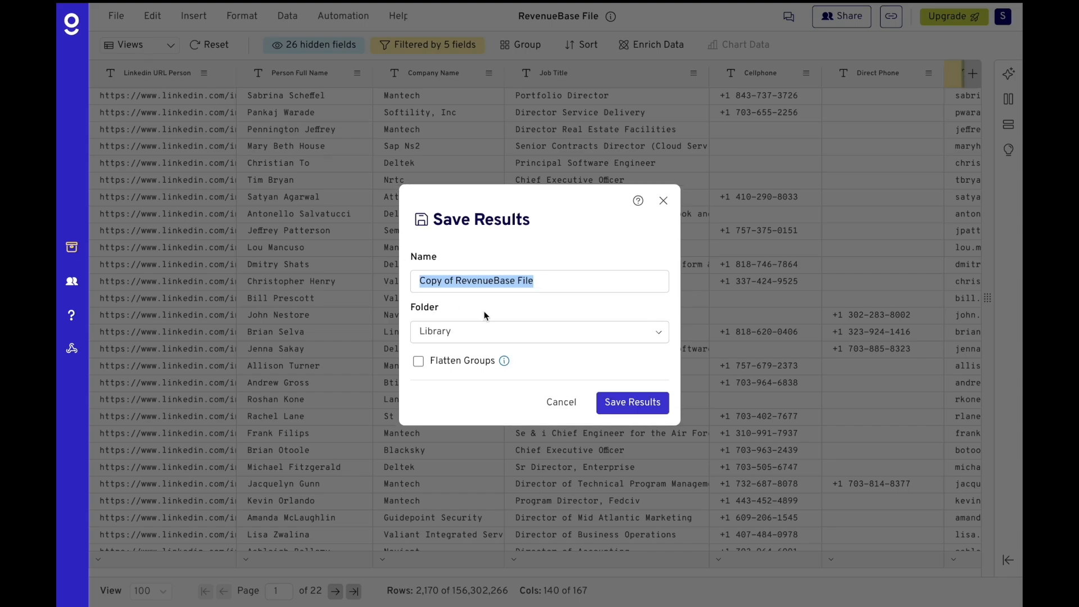
type("C")
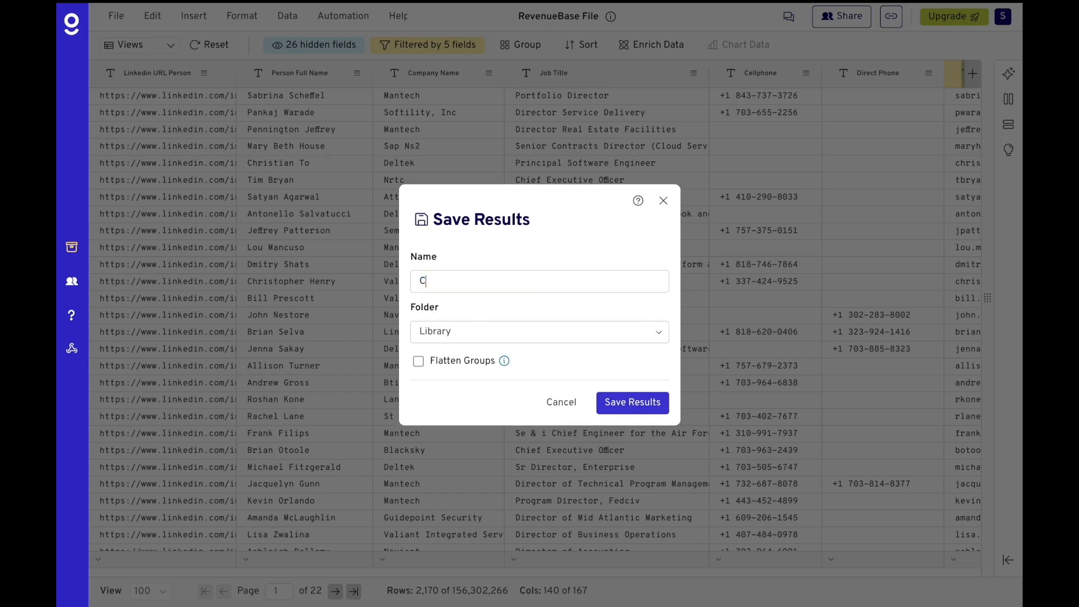
type(" Level Herndon AWS")
Step: Choose "To Process" as the destination folder and save the results
left_click(500, 333)
scroll(528, 413, "down", 10)
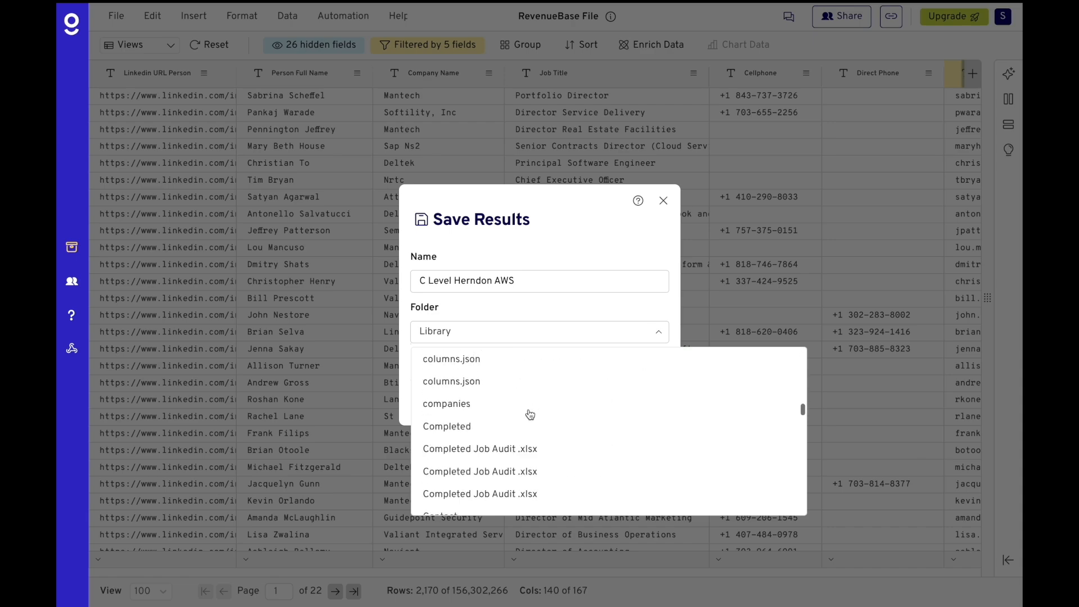
scroll(530, 414, "down", 10)
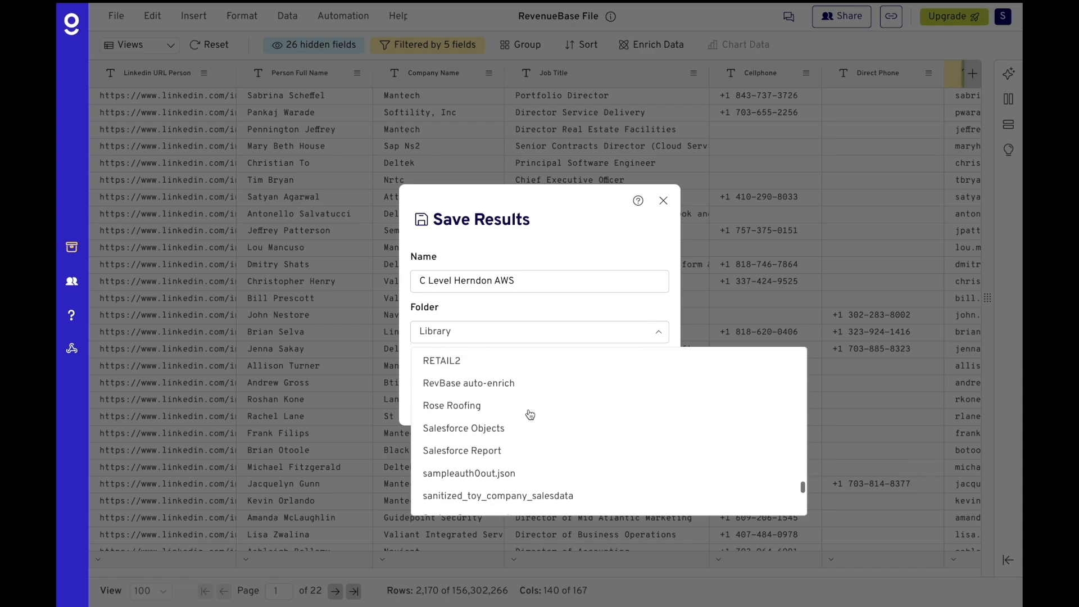
scroll(530, 415, "up", 5)
scroll(530, 414, "down", 8)
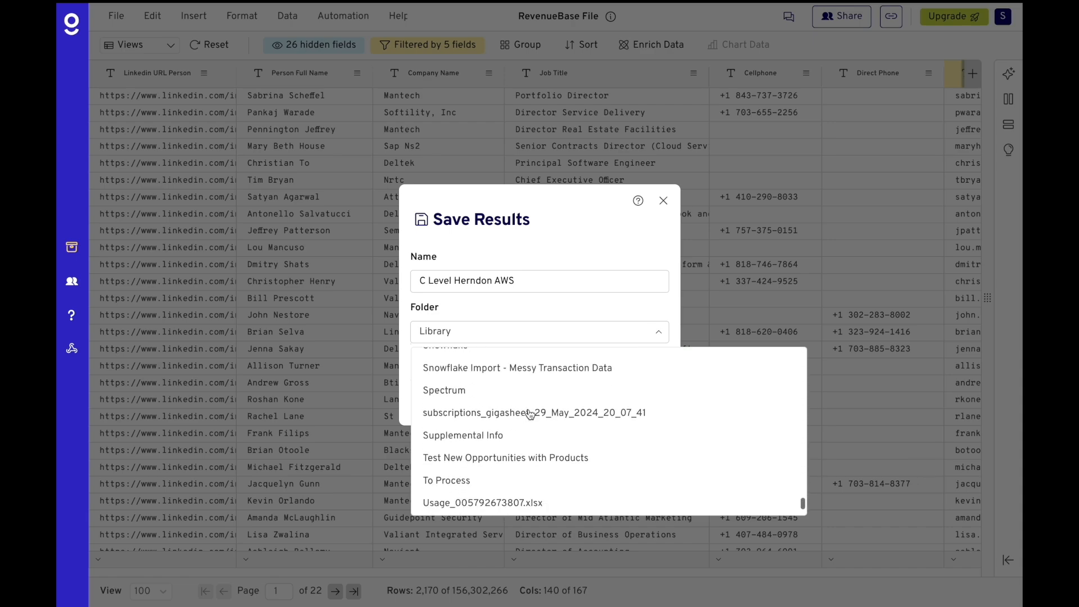
left_click(487, 410)
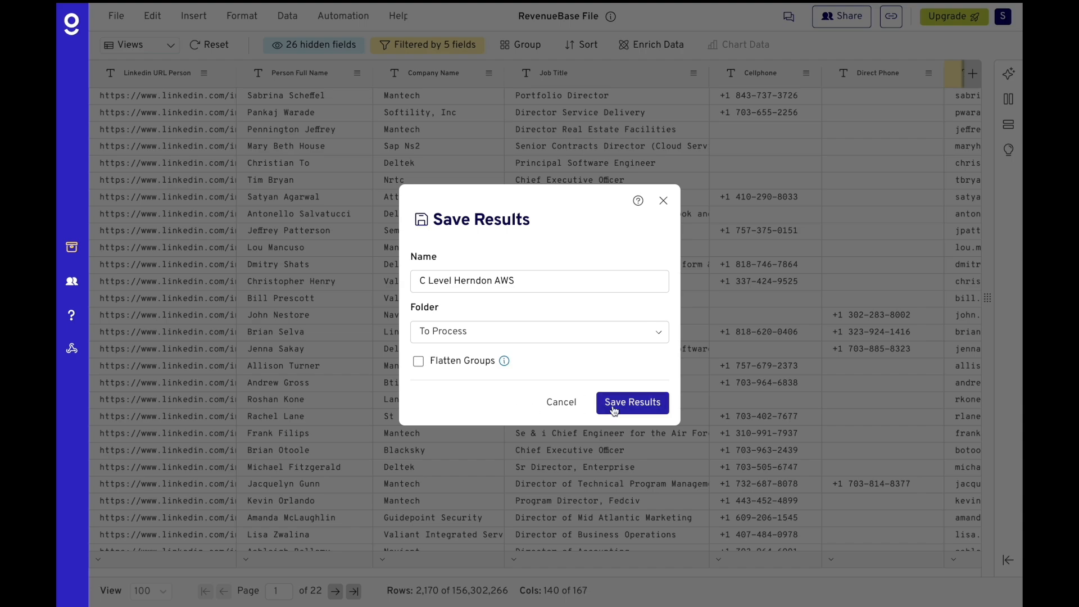
left_click(649, 405)
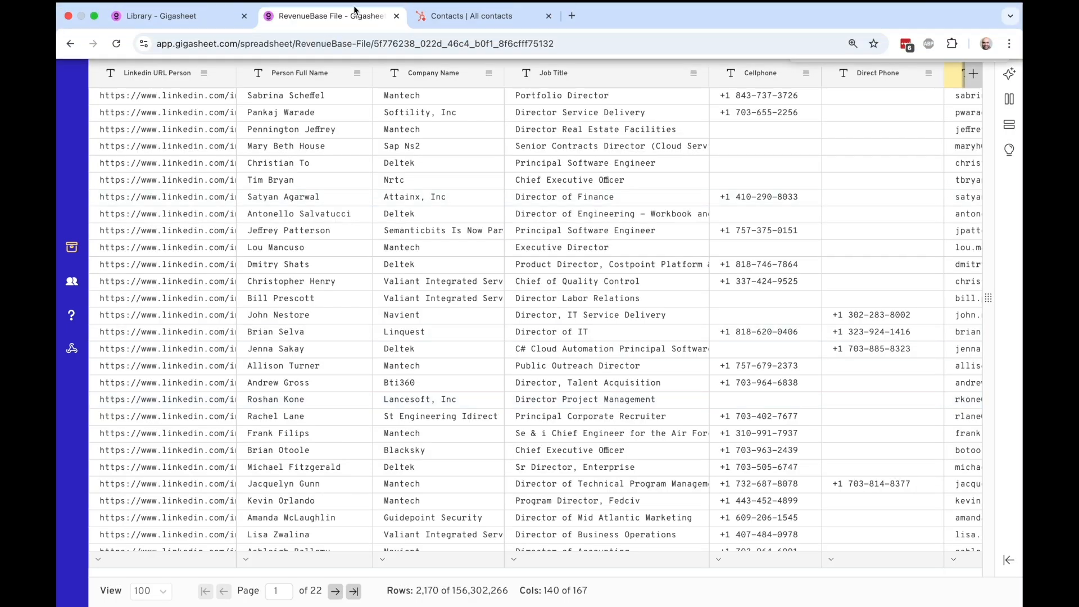
Step: Open the To Process folder under Export to HubSpot in the Gigasheet library and check the saved sheet's row and column counts
left_click(201, 18)
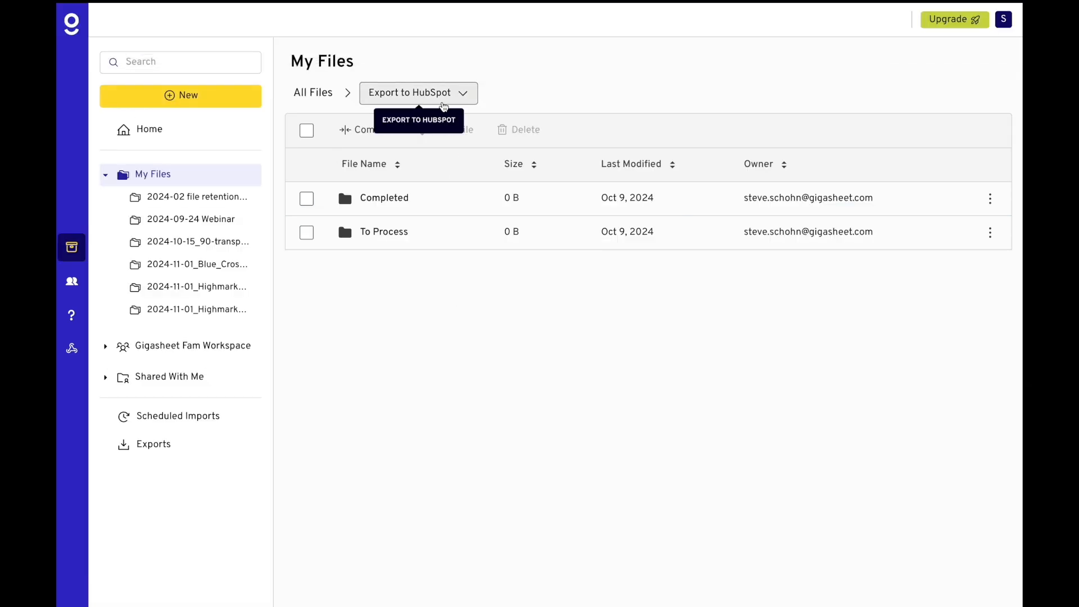
left_click(421, 242)
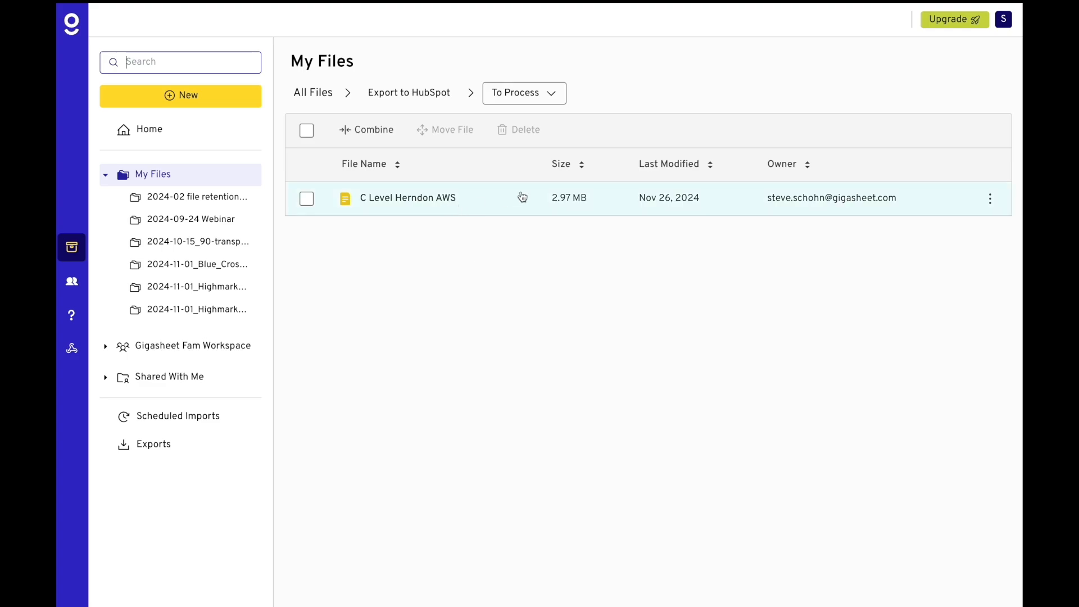
key("super+minus")
key("super+minus")
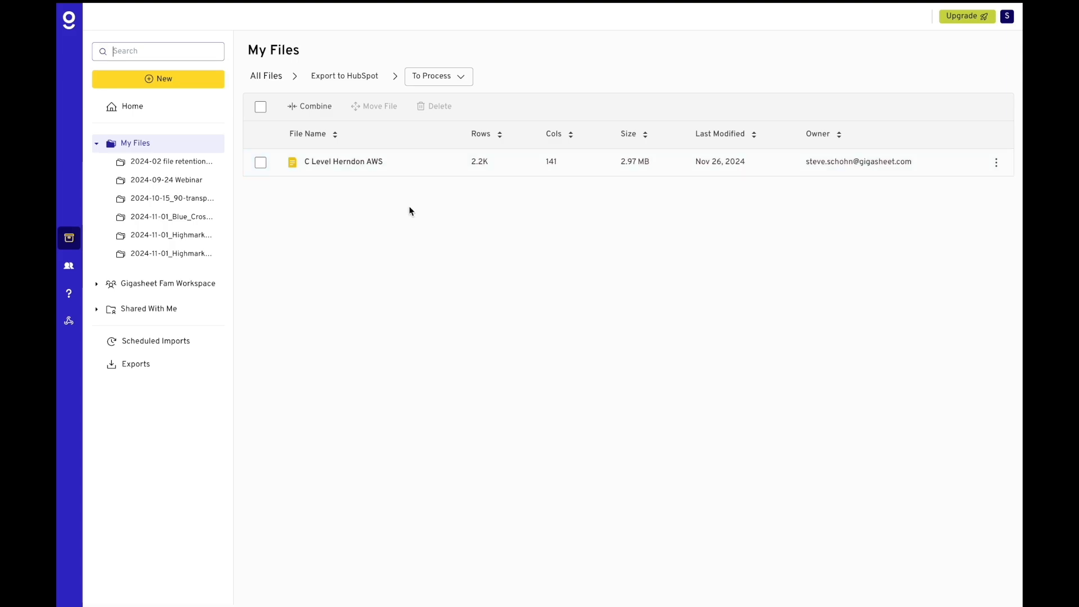
key("ctrl+plus")
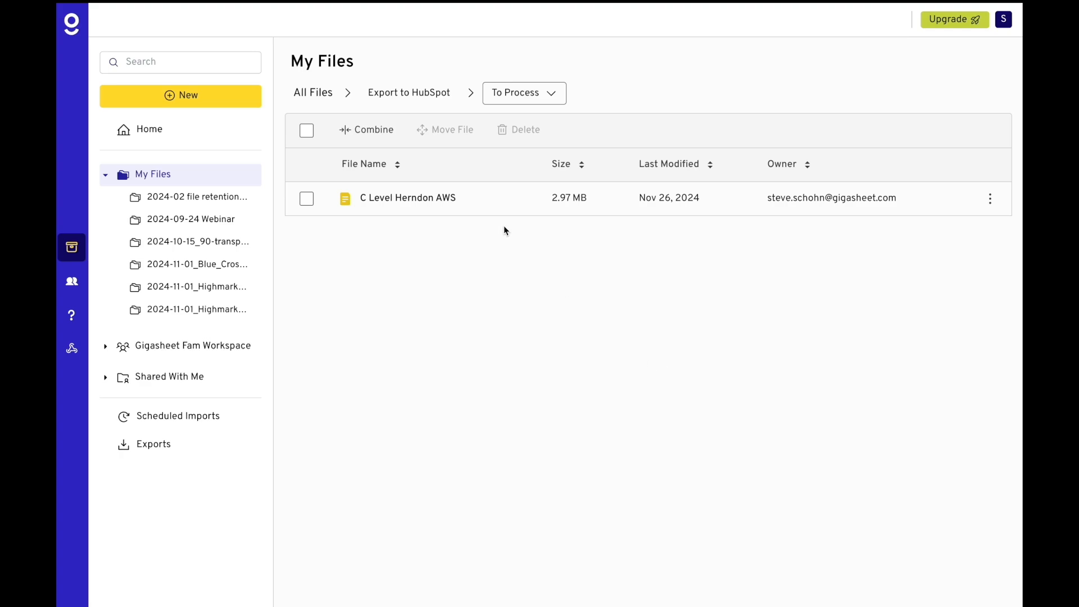
Step: Return to the RevenueBase File, dismiss the save notification, and check HubSpot's All contacts list for newly added records
left_click(328, 15)
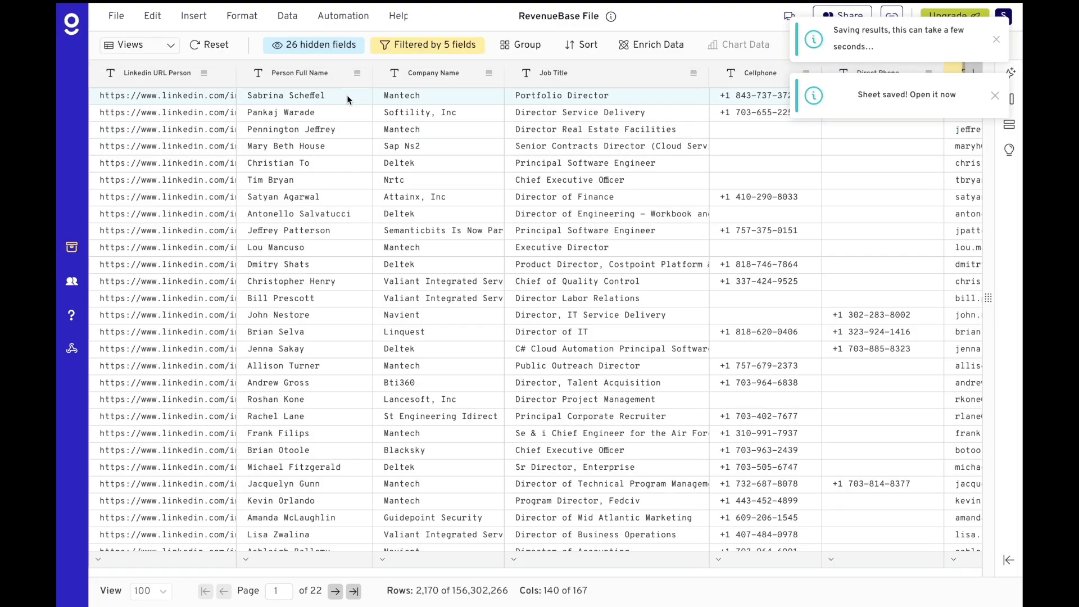
left_click(997, 40)
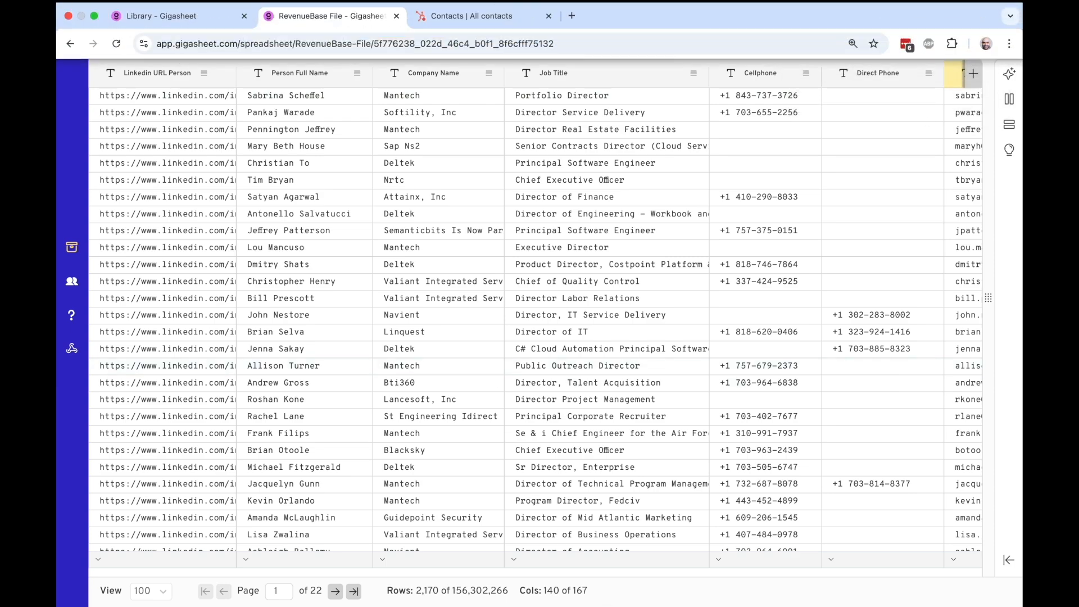
left_click(483, 15)
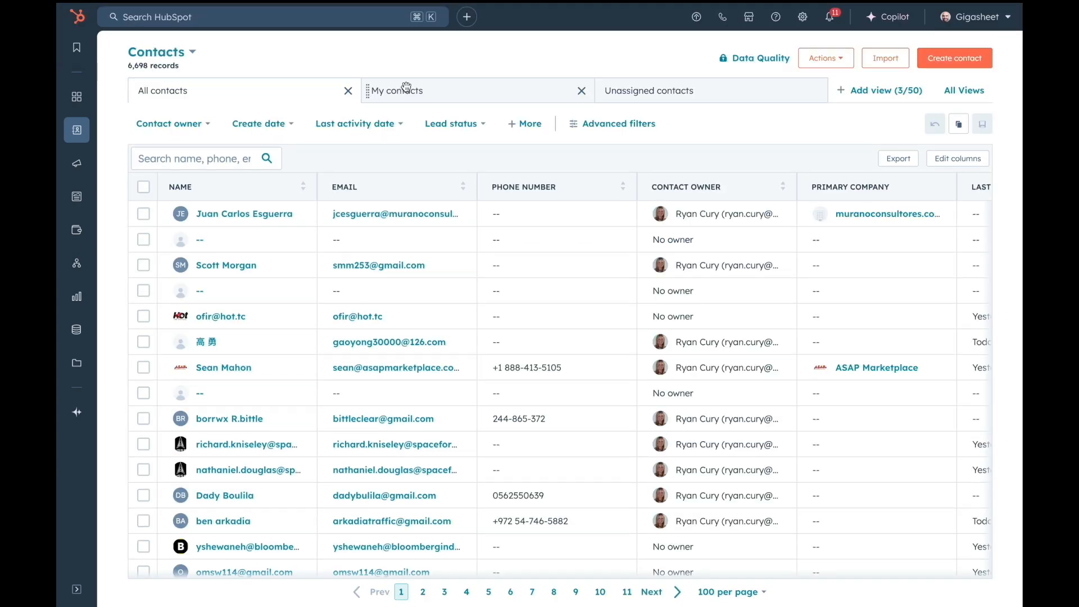
left_click(368, 16)
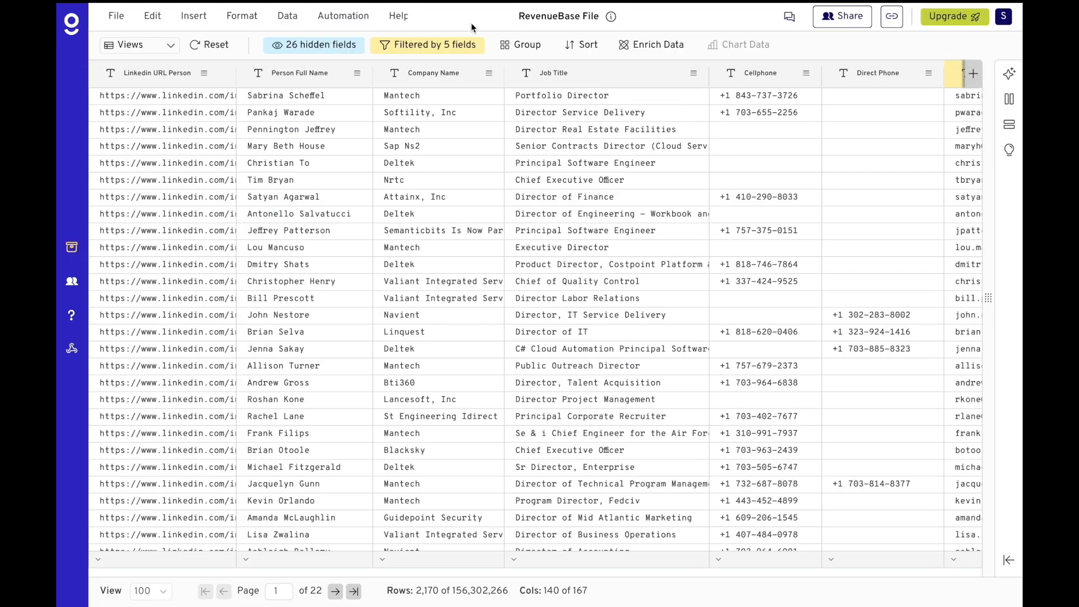
left_click(458, 17)
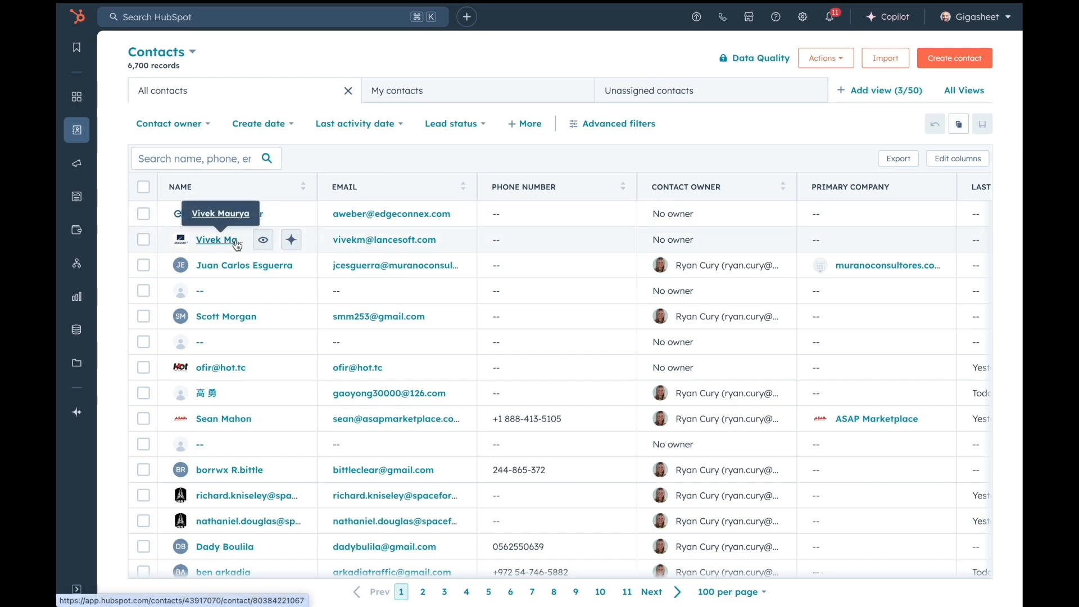
Step: Switch back to the RevenueBase File and sort the Person Full Name column ascending from A to Z
mouse_move(304, 2)
left_click(322, 17)
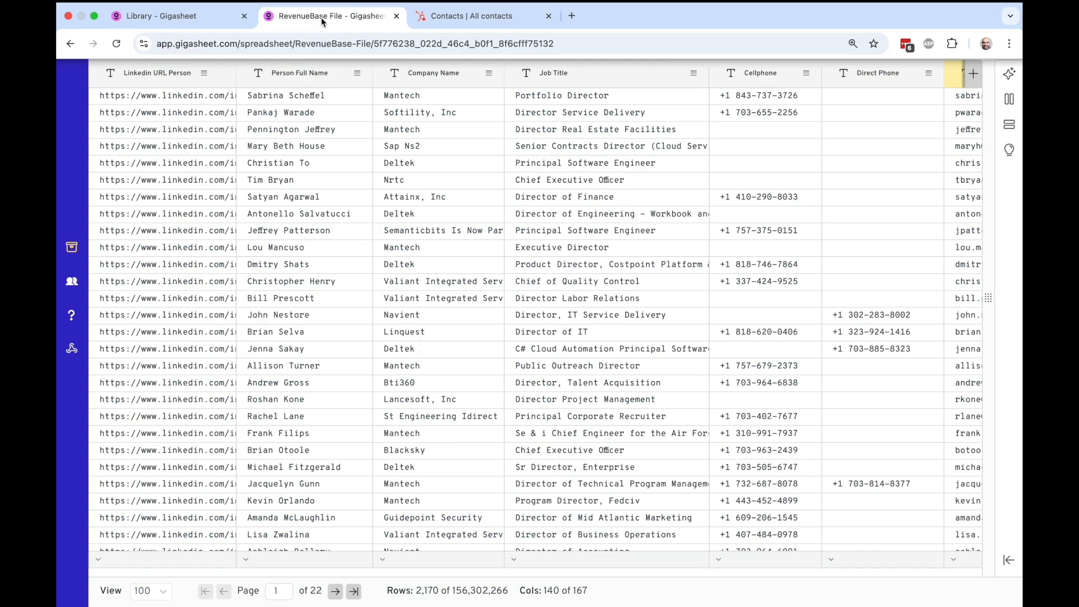
scroll(371, 105, "down", 1)
scroll(371, 105, "up", 1)
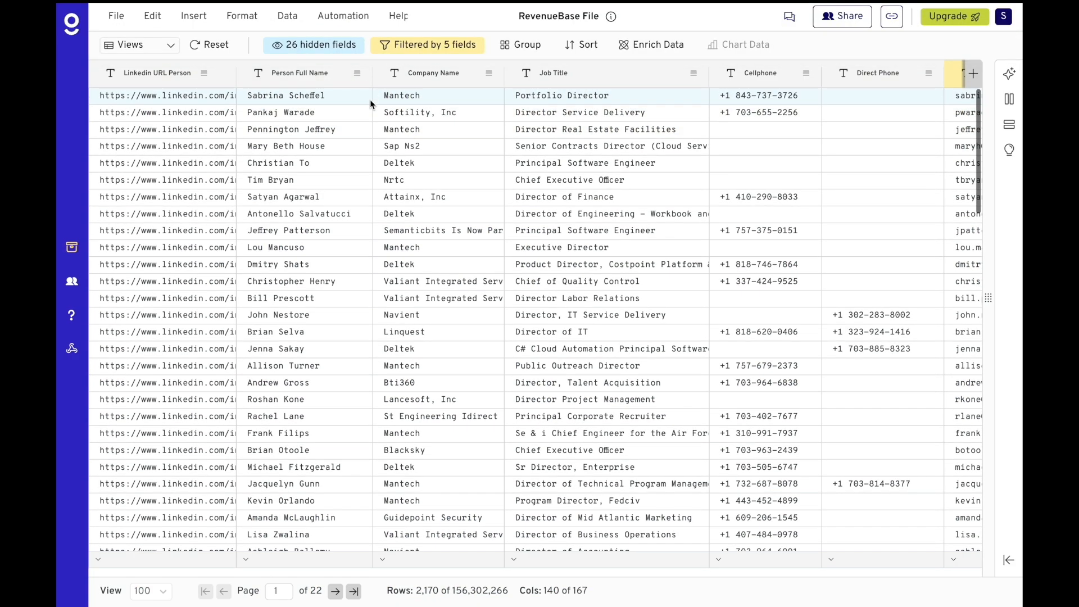
left_click(357, 73)
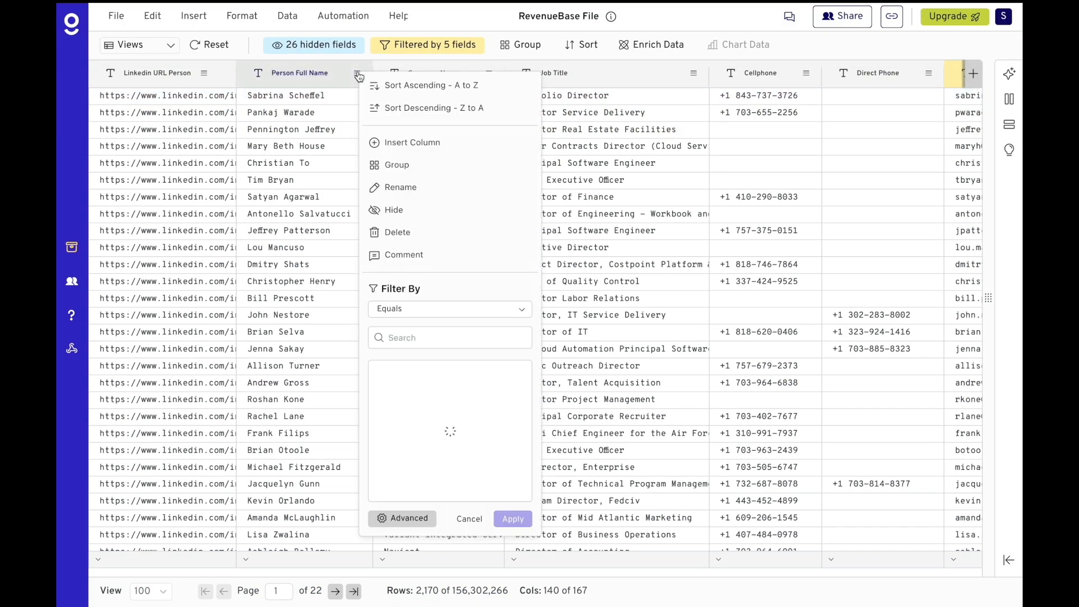
left_click(388, 93)
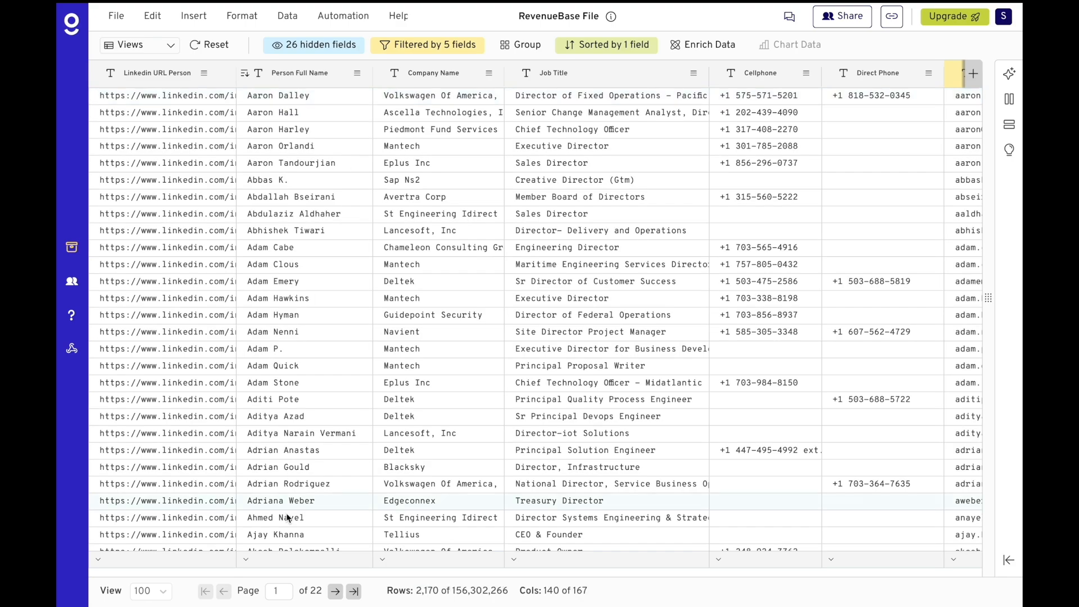
Step: Locate the Edgeconnex Treasury Director's row and examine its email, name, job level, job function and persona values
scroll(317, 502, "down", 3)
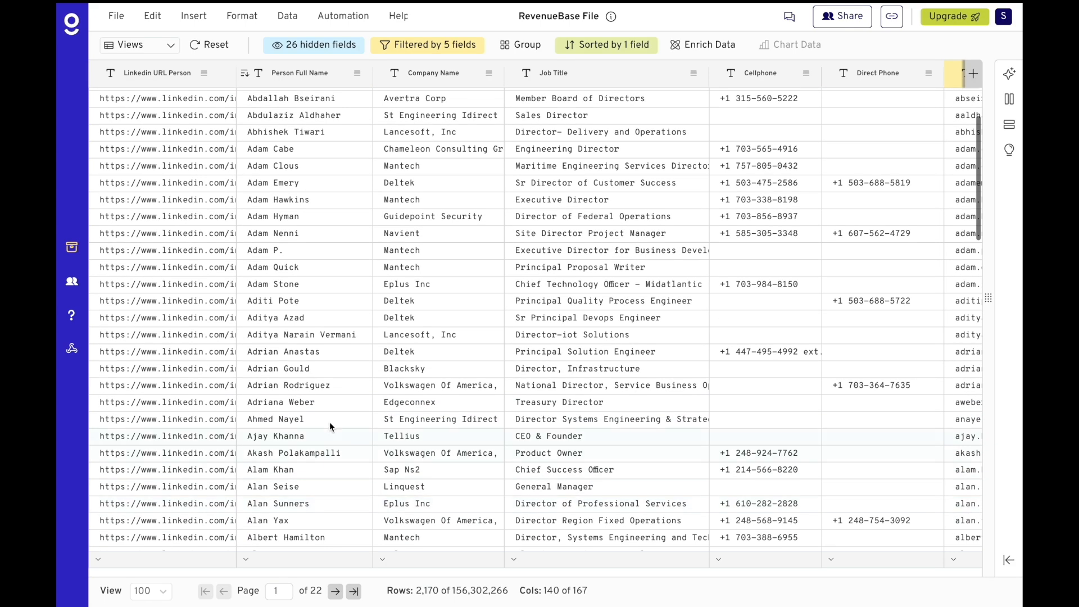
left_click(341, 406)
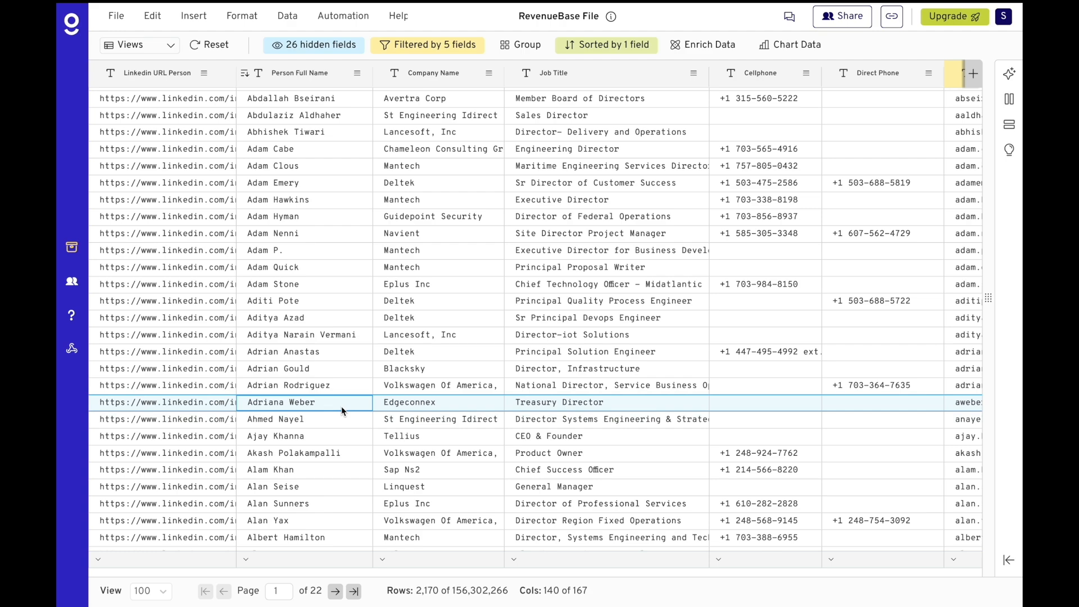
left_click(440, 407)
scroll(544, 404, "right", 10)
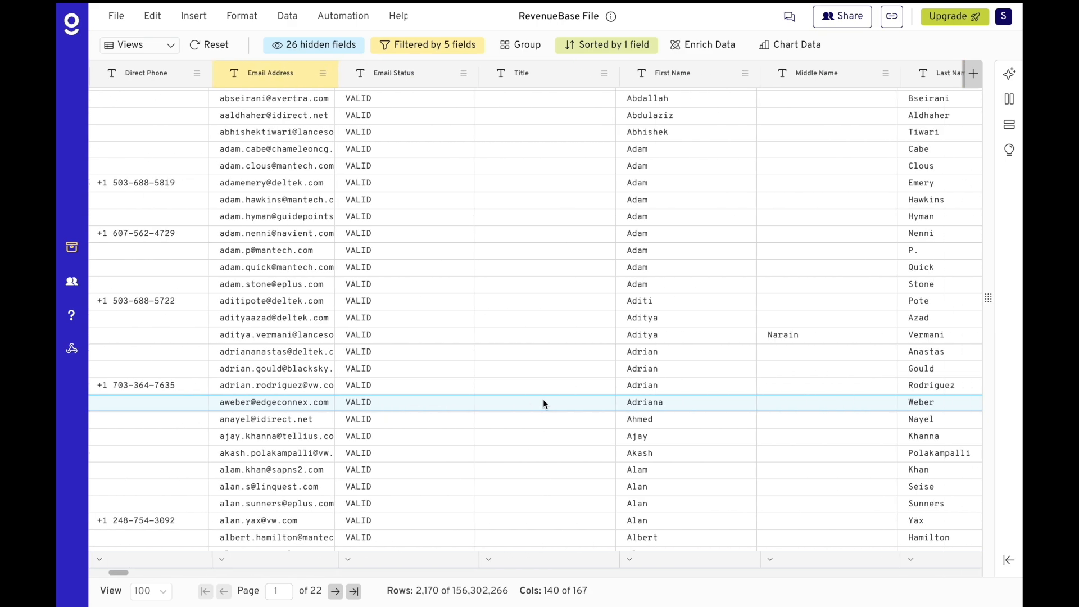
scroll(653, 412, "right", 10)
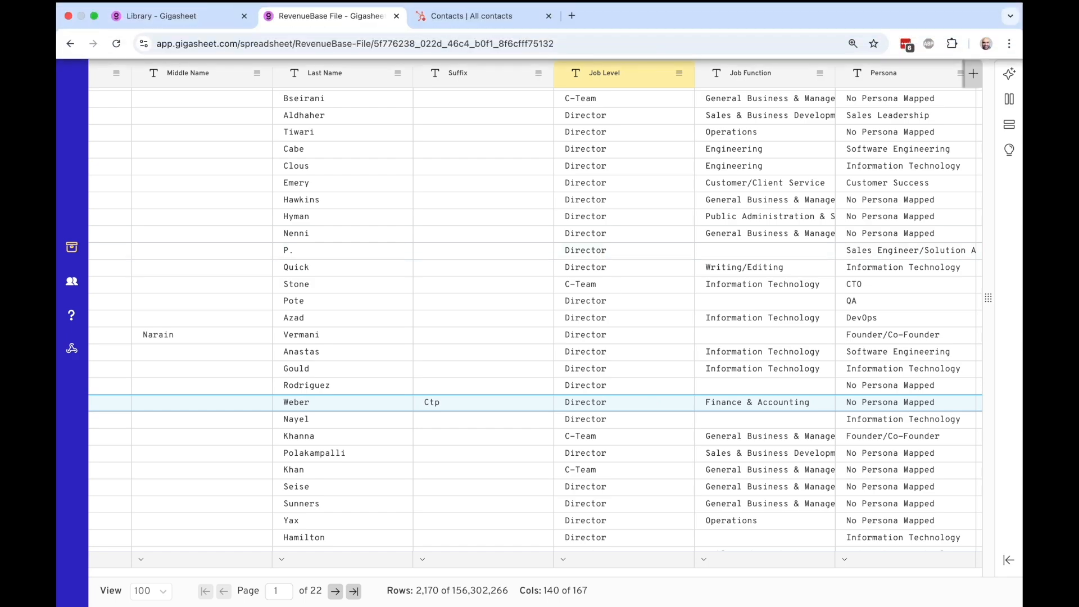
Step: Open the Edgeconnex contact in HubSpot and view all its properties, going to the RevenueBase Data section
left_click(477, 18)
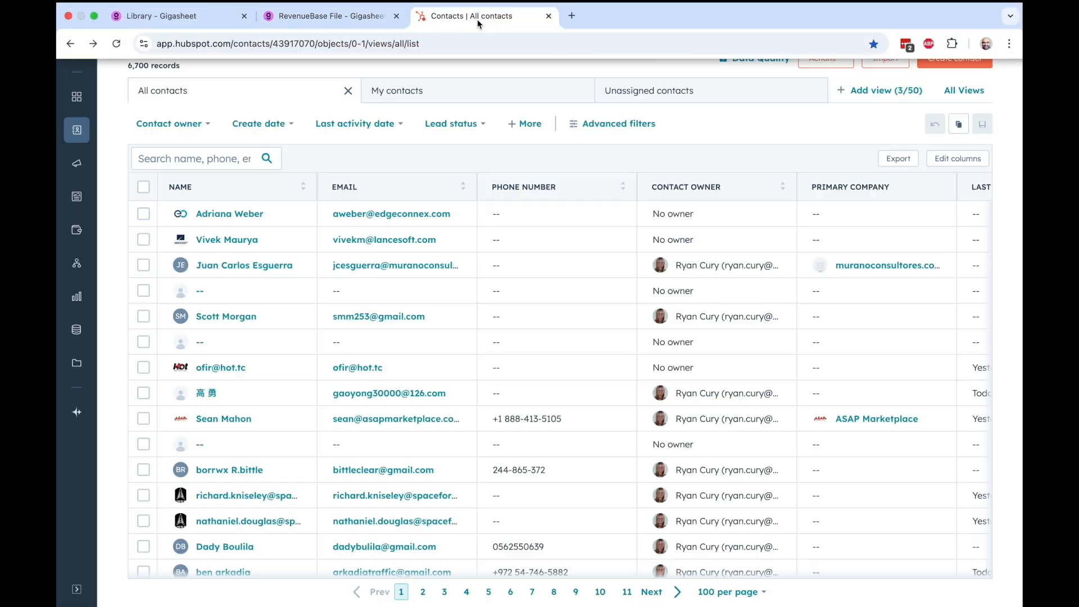
left_click(218, 213)
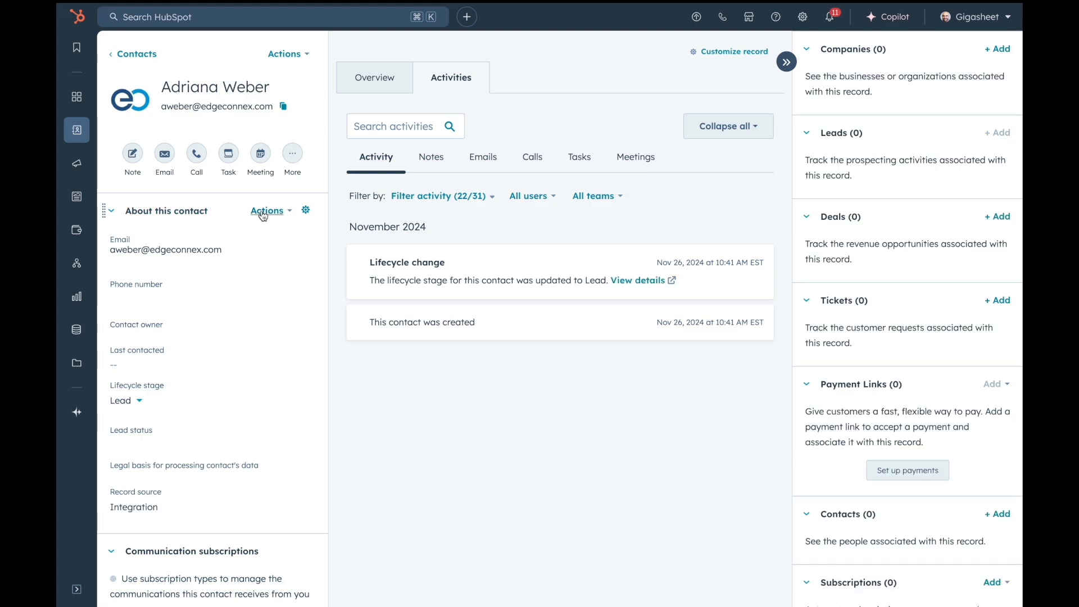
left_click(264, 211)
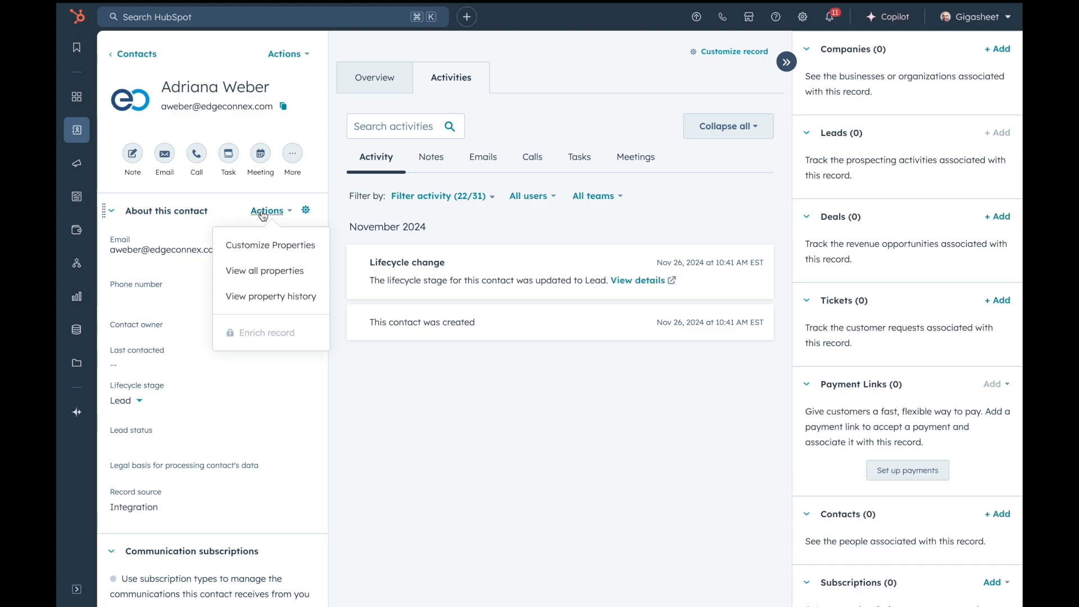
left_click(265, 271)
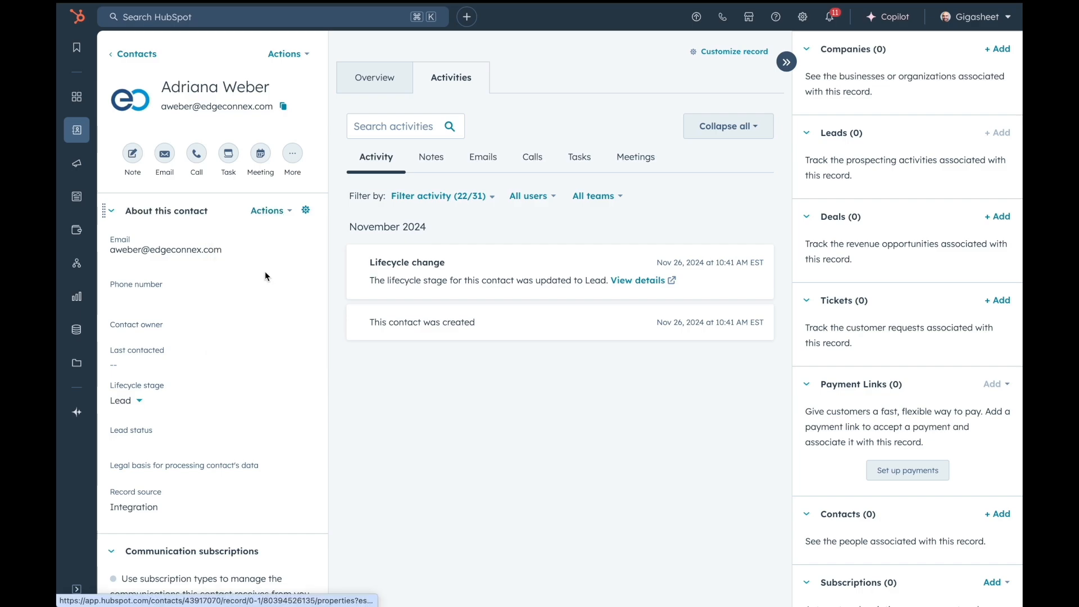
scroll(449, 368, "down", 3)
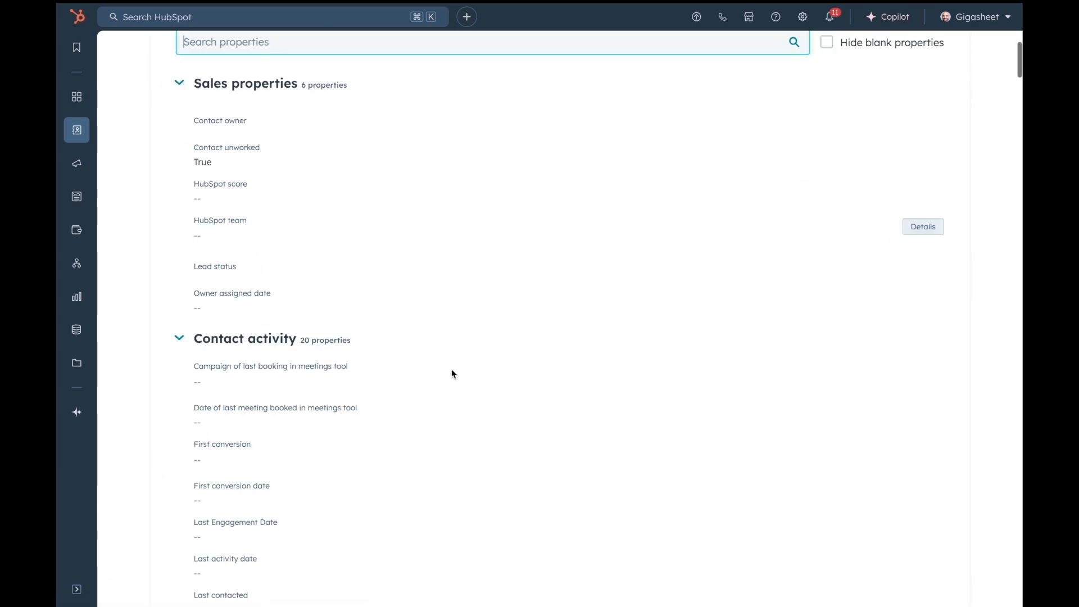
scroll(451, 369, "down", 15)
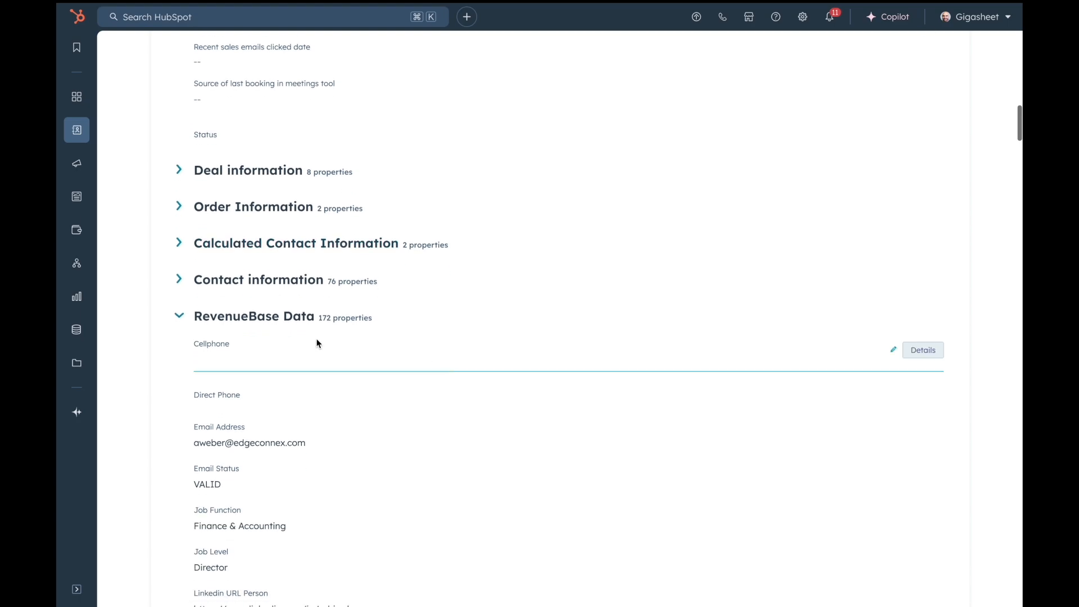
Step: Examine the Edgeconnex contact's RevenueBase email status, job function, job level, technographics, and company location fields
scroll(368, 356, "down", 5)
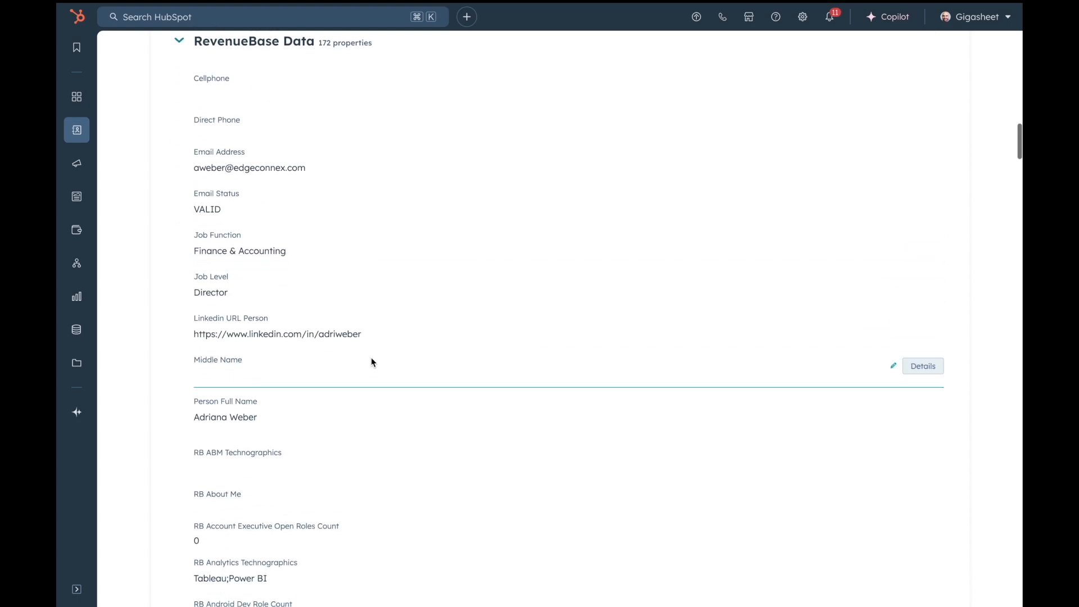
scroll(371, 358, "up", 1)
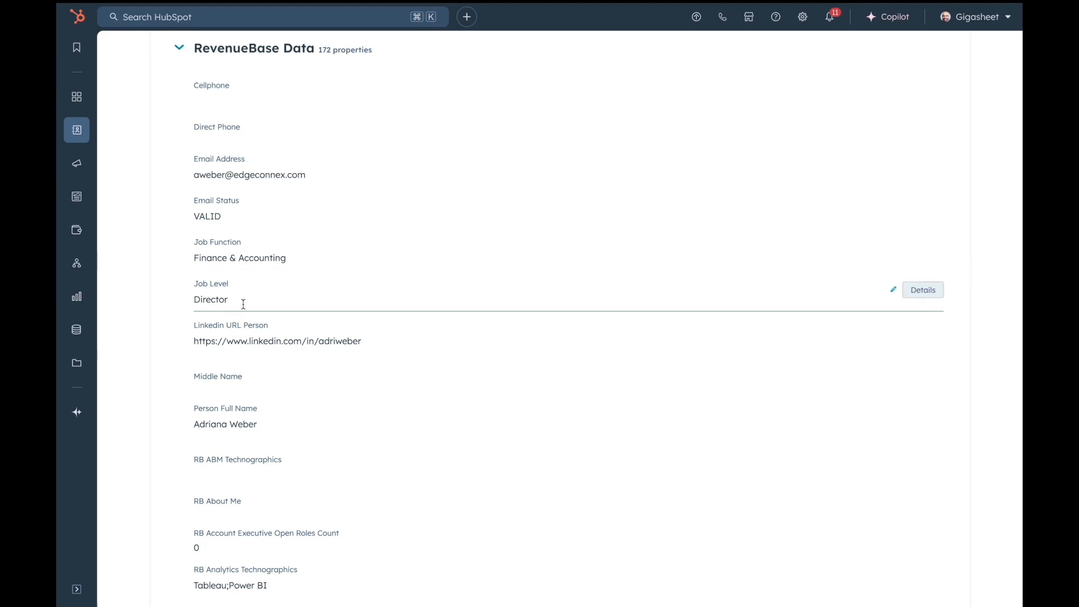
scroll(277, 341, "down", 4)
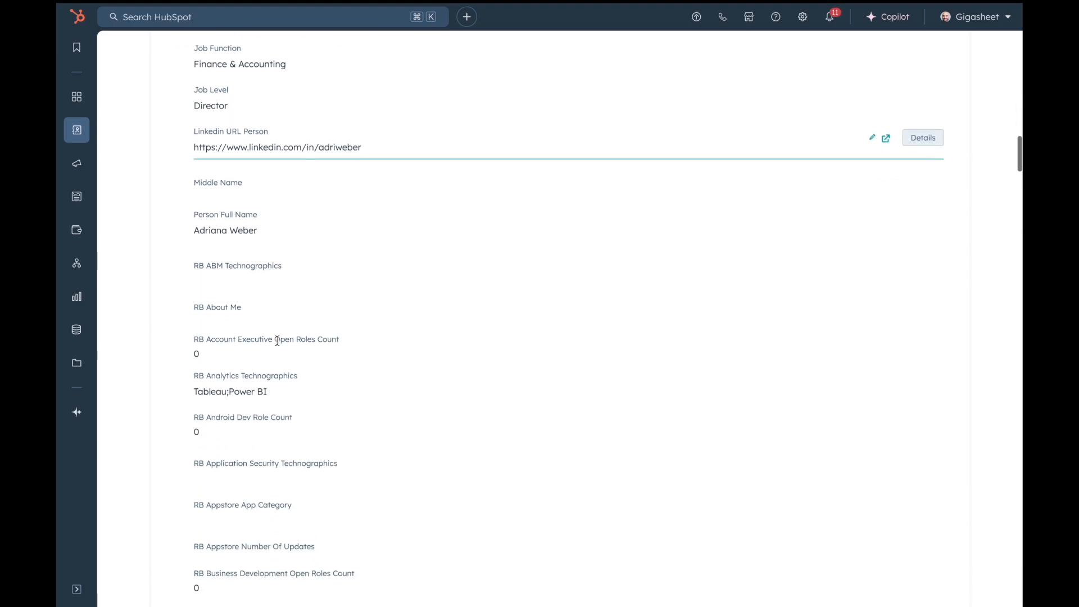
scroll(323, 392, "down", 8)
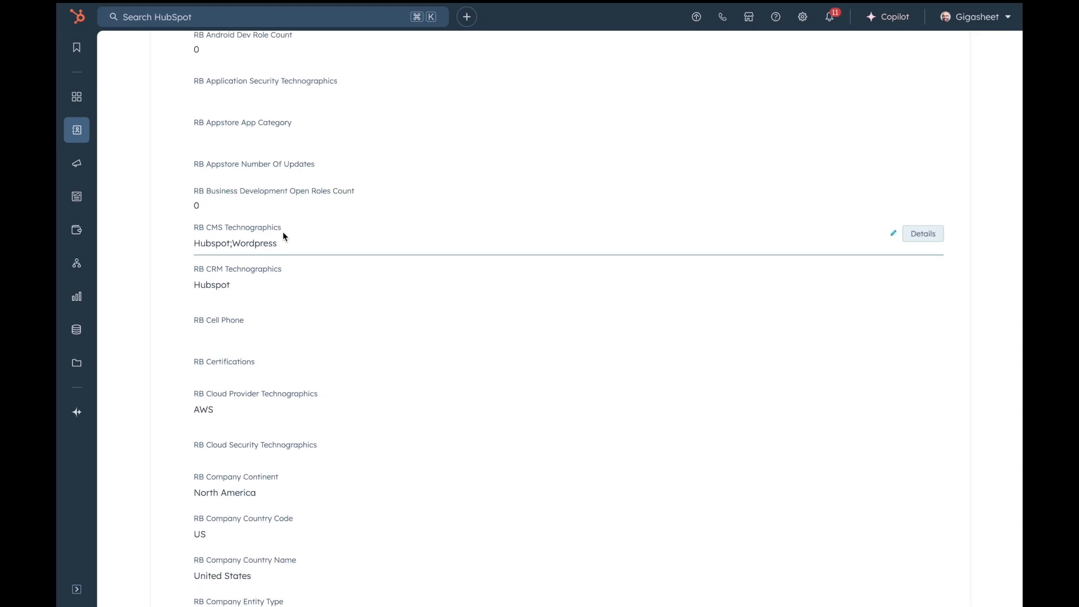
scroll(284, 236, "down", 5)
scroll(283, 236, "down", 6)
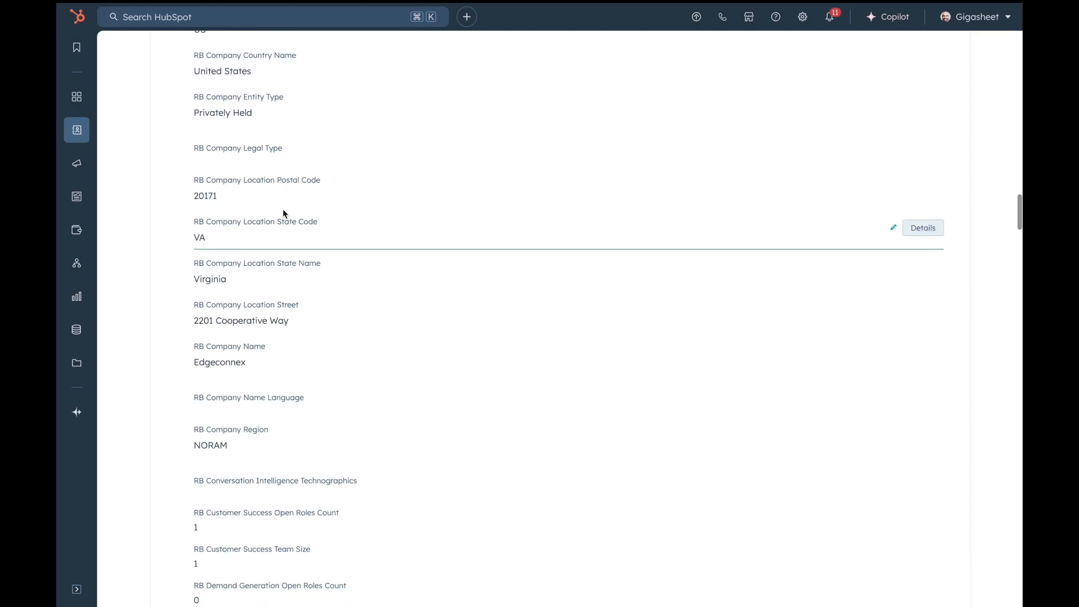
scroll(282, 283, "down", 4)
scroll(282, 284, "down", 15)
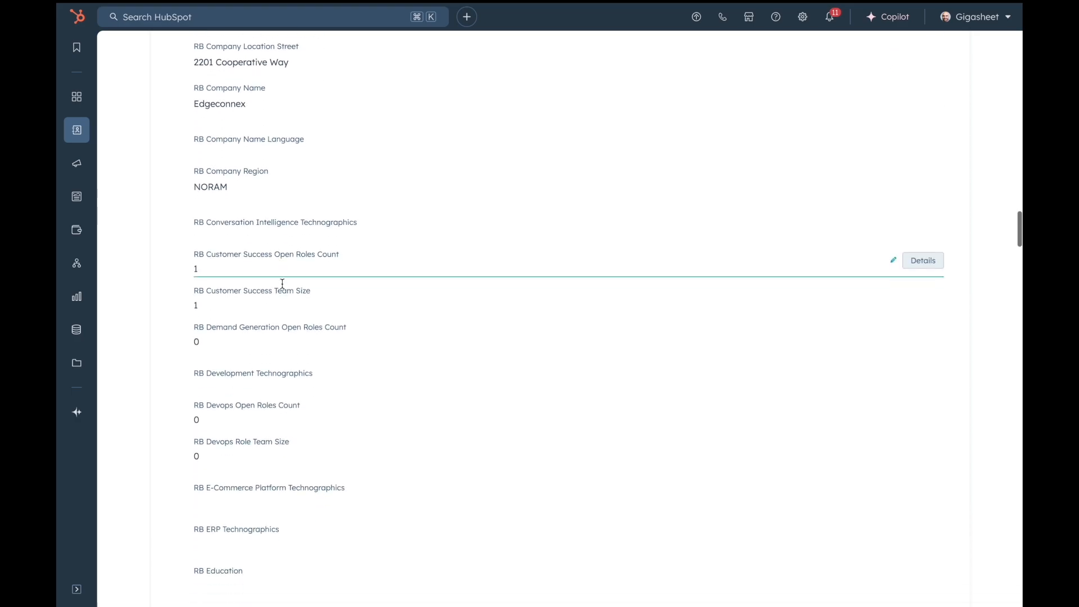
Step: Review the contact's remaining RevenueBase fields covering employee counts, job description and location, funding, LinkedIn details, and role team sizes
scroll(283, 288, "down", 16)
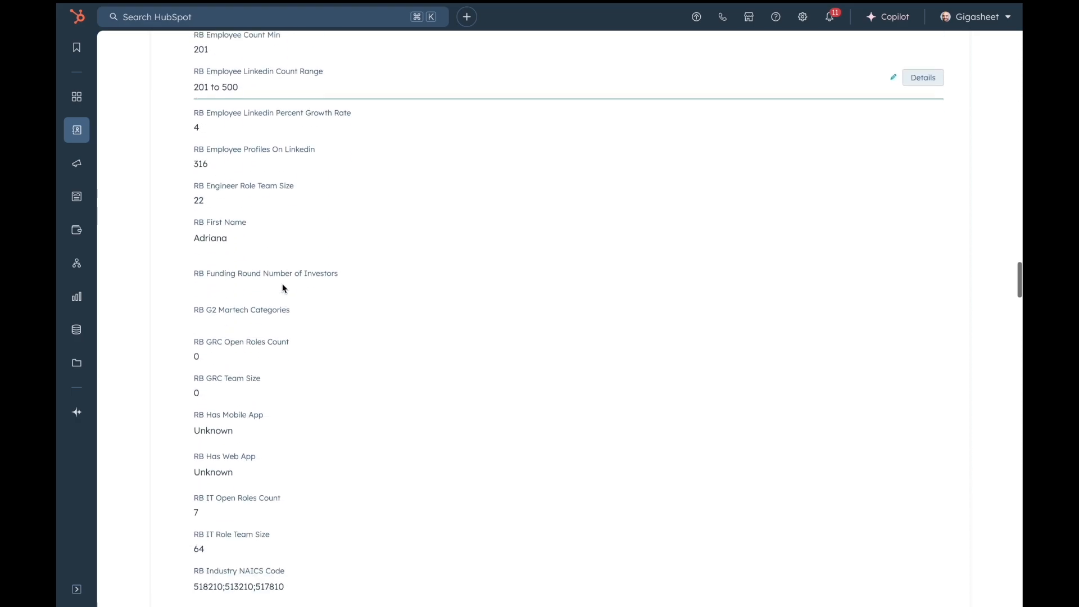
scroll(282, 288, "down", 3)
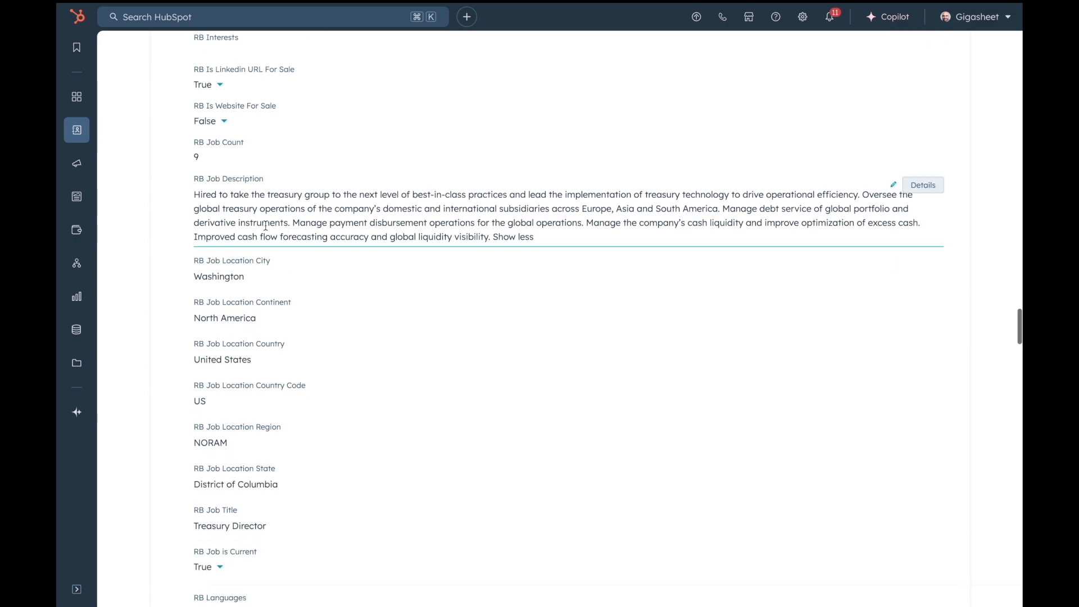
scroll(268, 225, "down", 11)
scroll(269, 226, "down", 3)
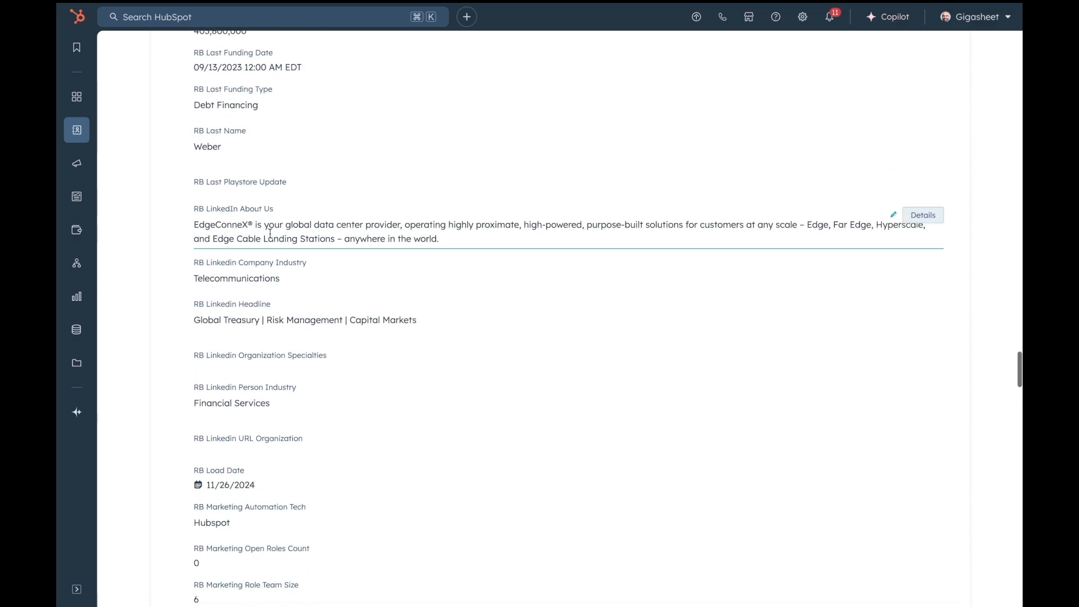
scroll(308, 298, "down", 2)
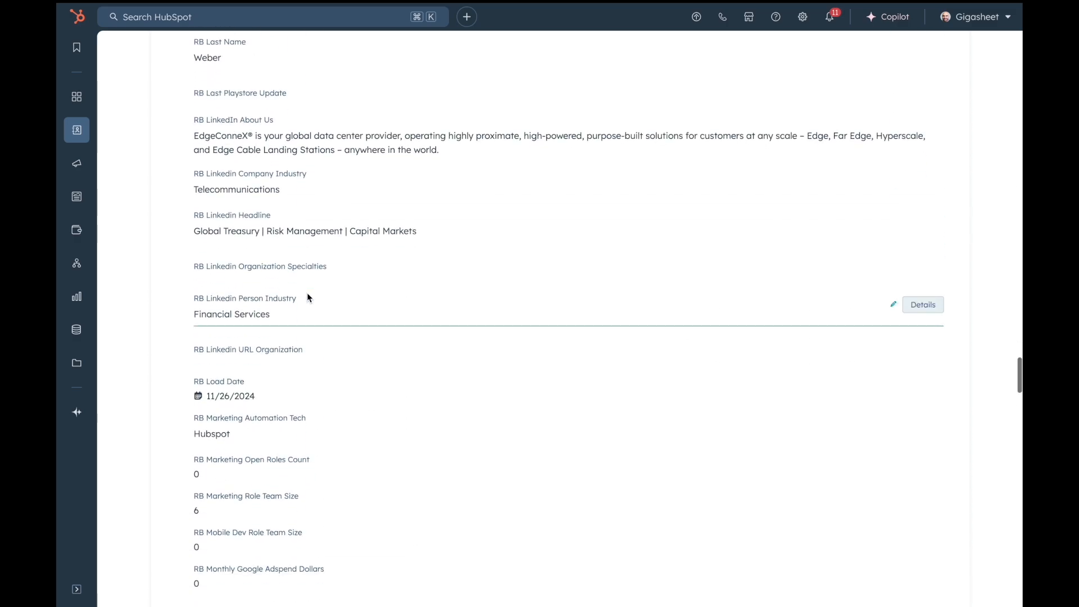
scroll(307, 297, "down", 1)
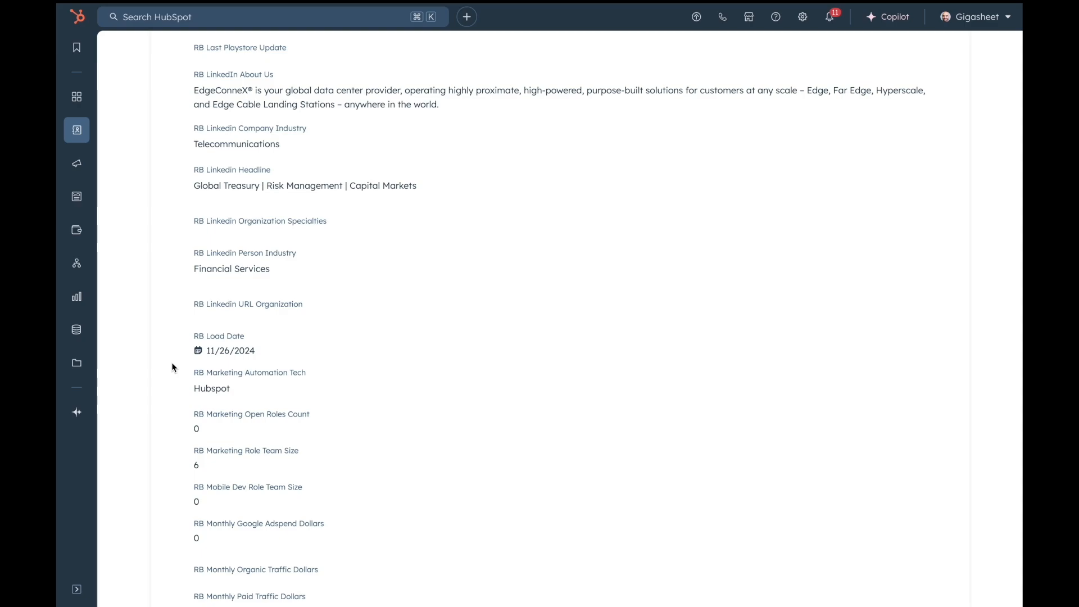
scroll(172, 367, "down", 12)
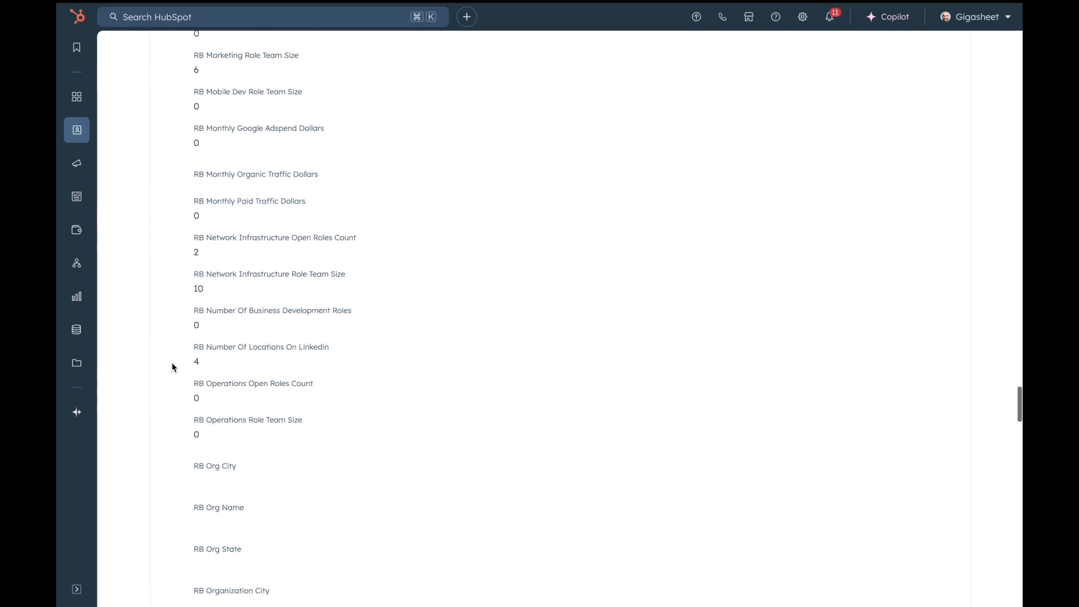
Step: Leave the Edgeconnex contact's properties, return to the All contacts list, and look through the first page of records
scroll(172, 367, "up", 20)
scroll(172, 367, "up", 20)
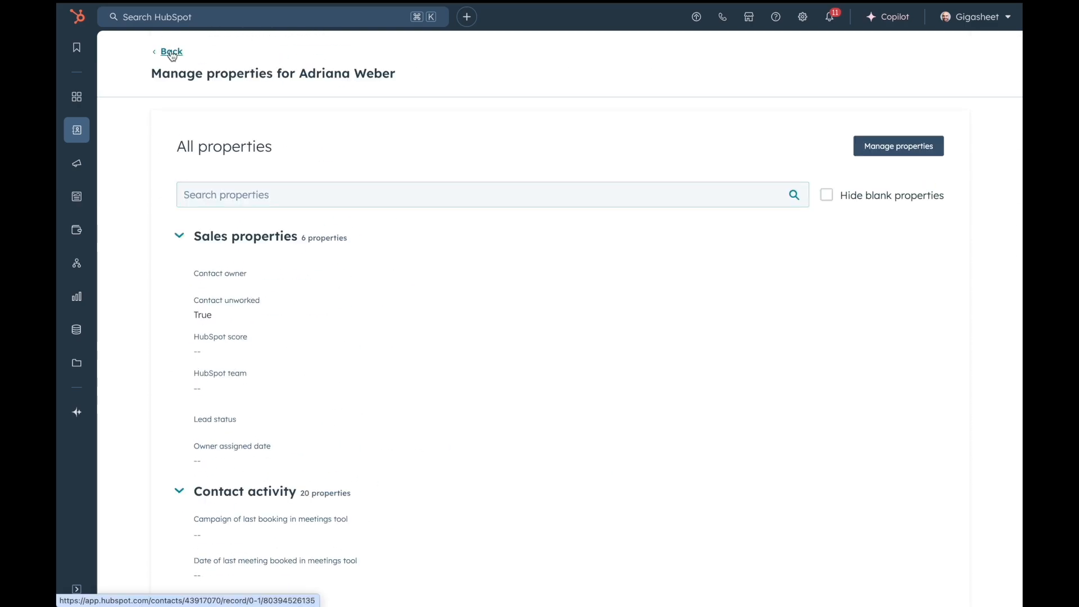
left_click(169, 51)
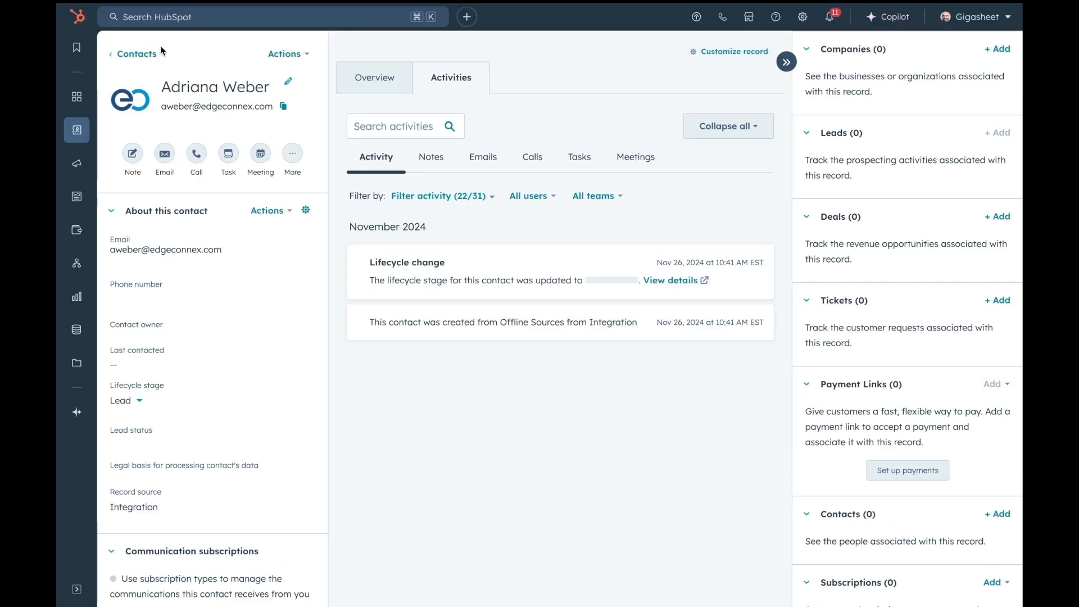
left_click(136, 60)
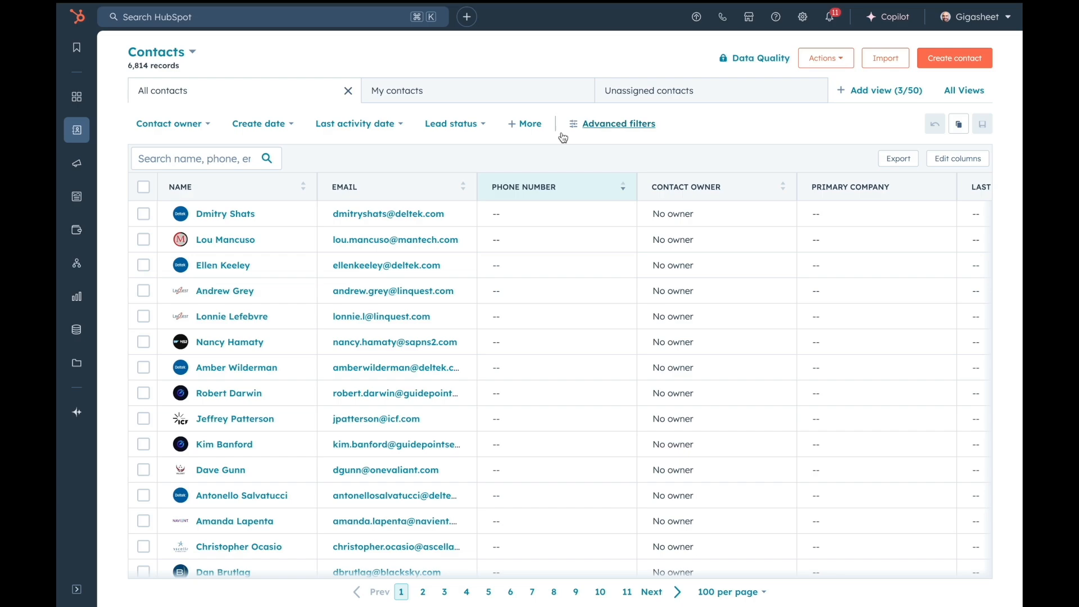
scroll(581, 373, "down", 2)
scroll(581, 374, "down", 15)
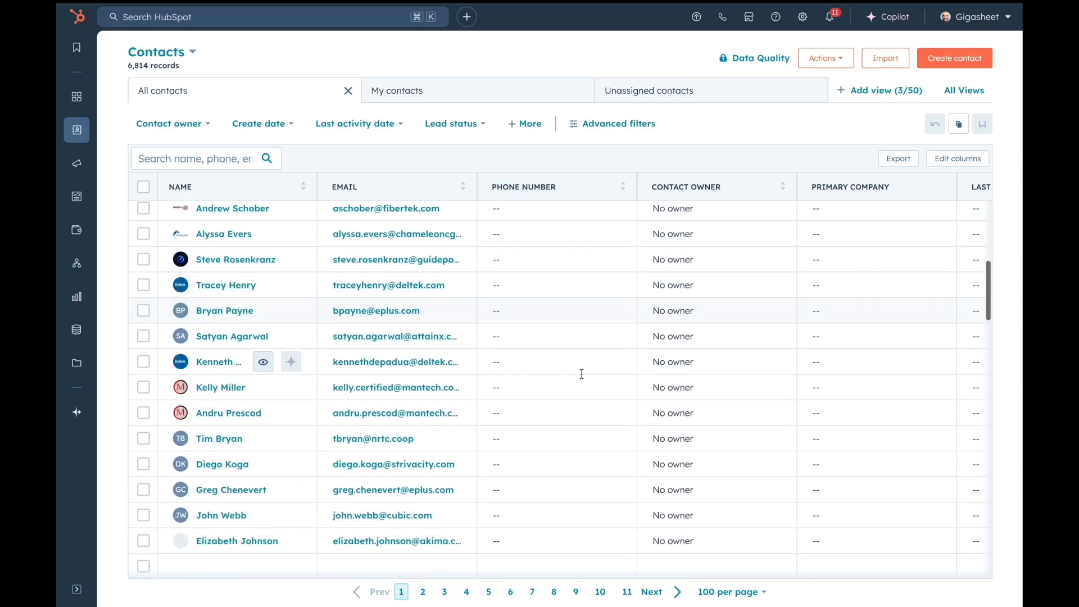
scroll(582, 374, "down", 10)
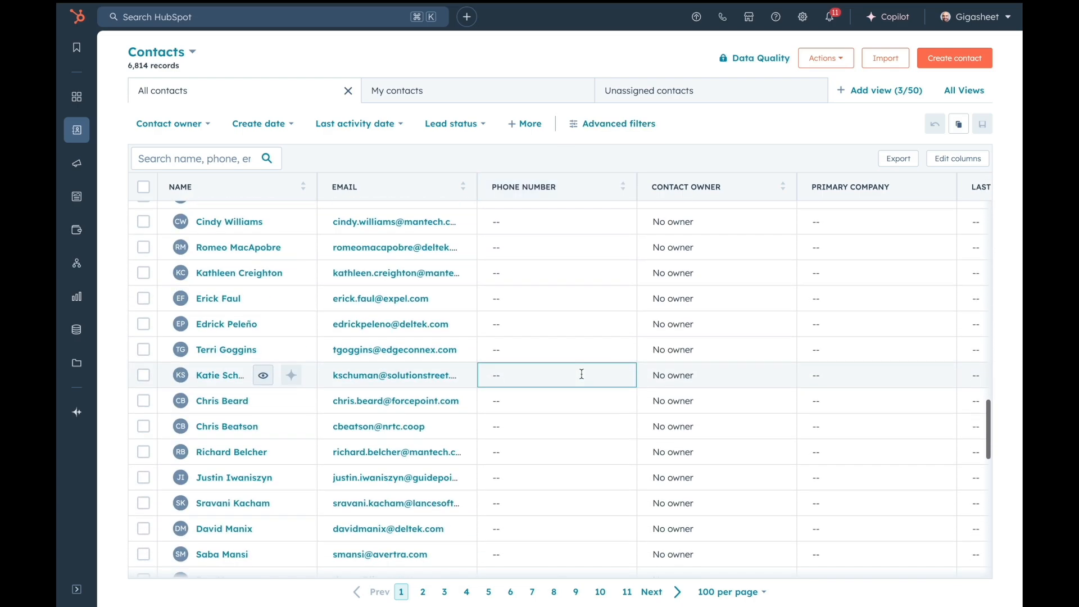
scroll(581, 374, "down", 6)
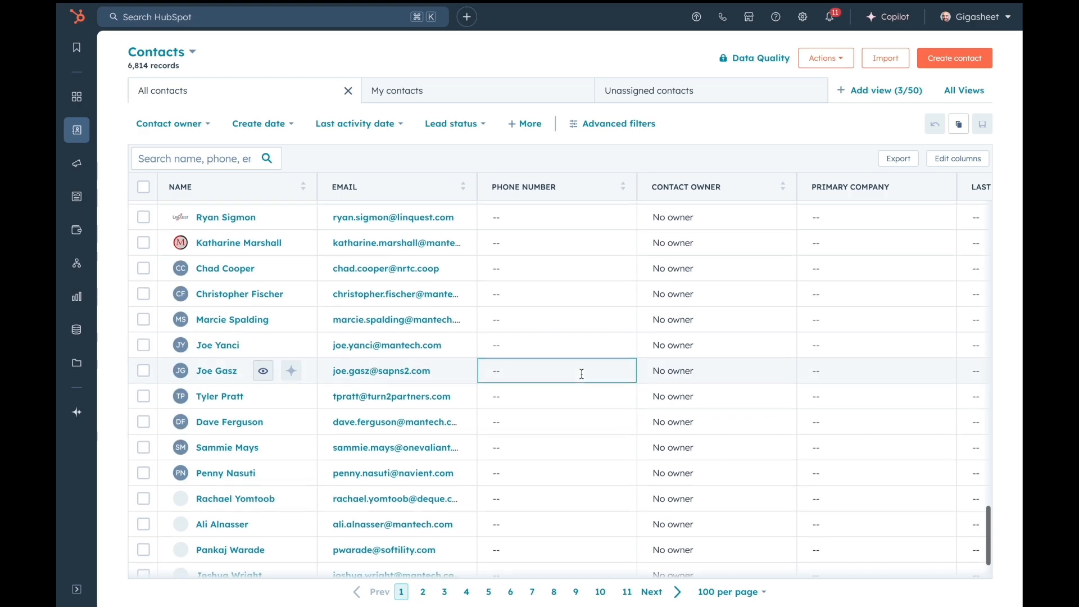
scroll(581, 373, "up", 20)
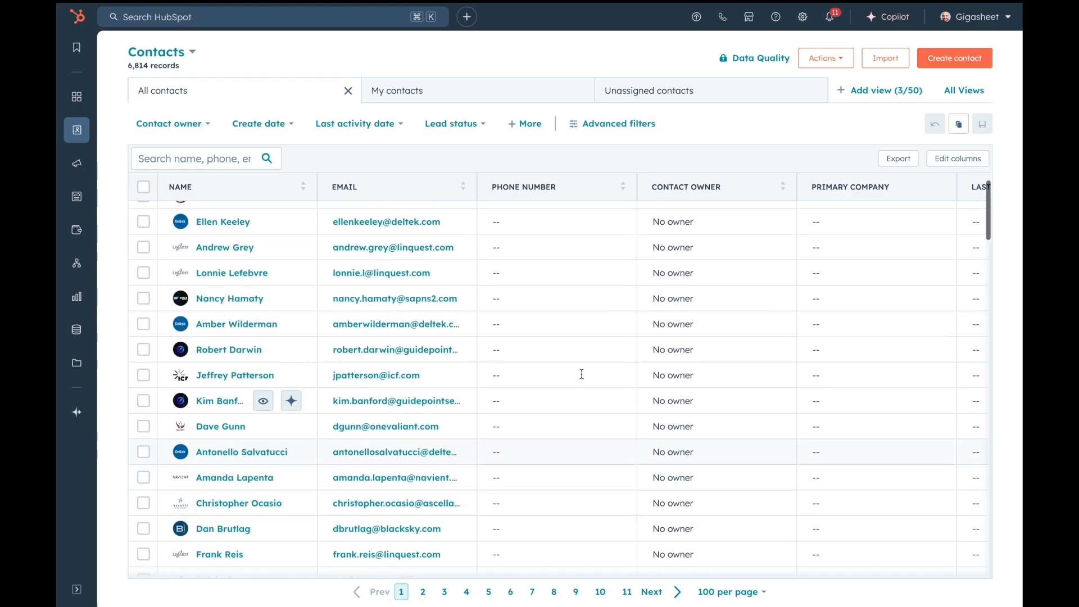